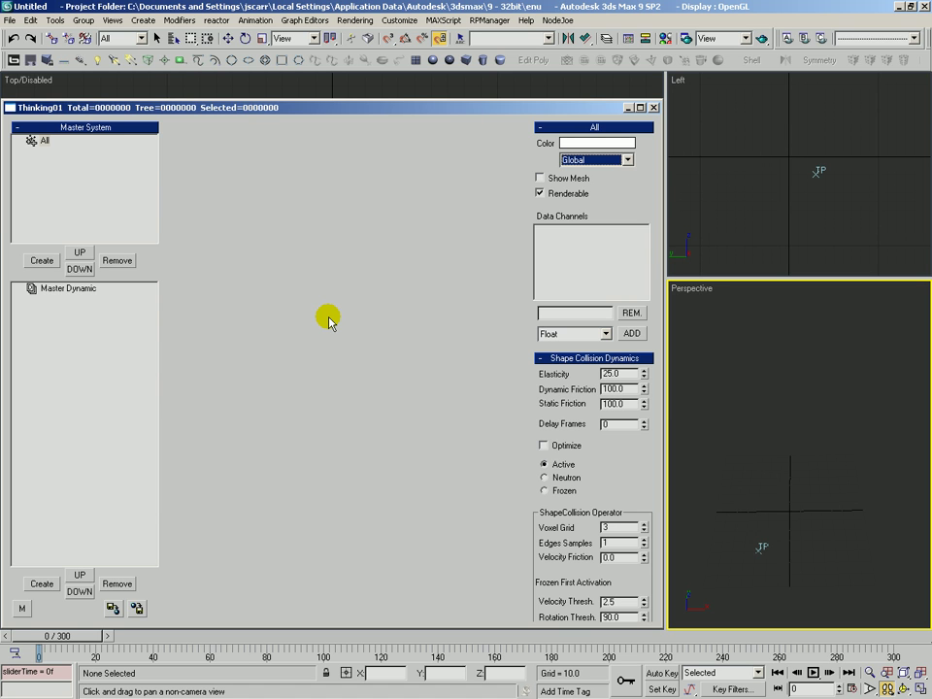
Create a dynamic set under Master Dynamic and place the M3D_Generators draw preset in it
left_click(42, 583)
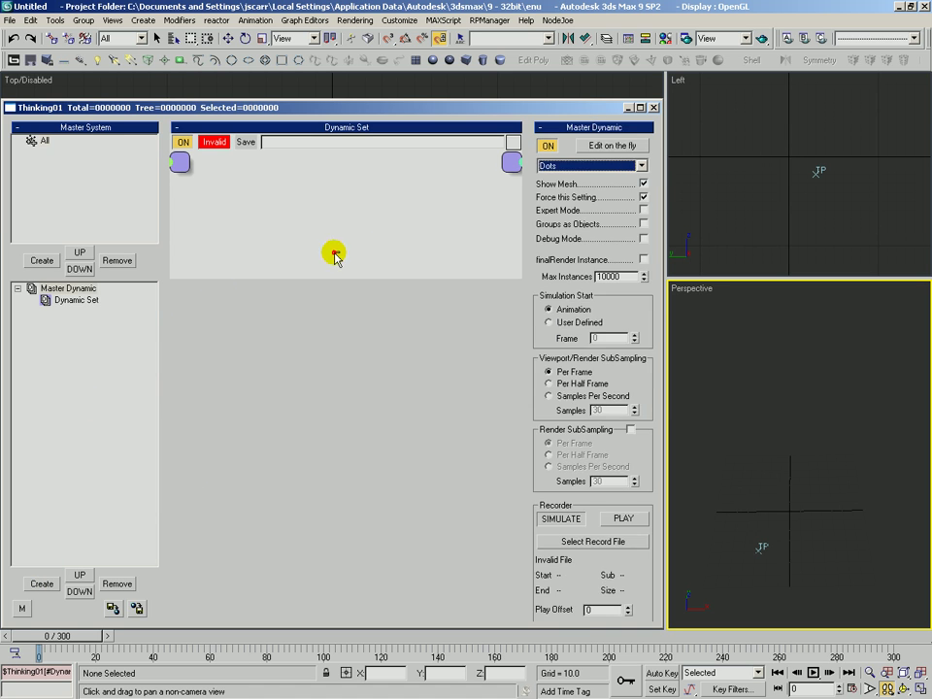
left_click(220, 291)
left_click(628, 165)
left_click(602, 180)
left_click(561, 197)
left_click(225, 211)
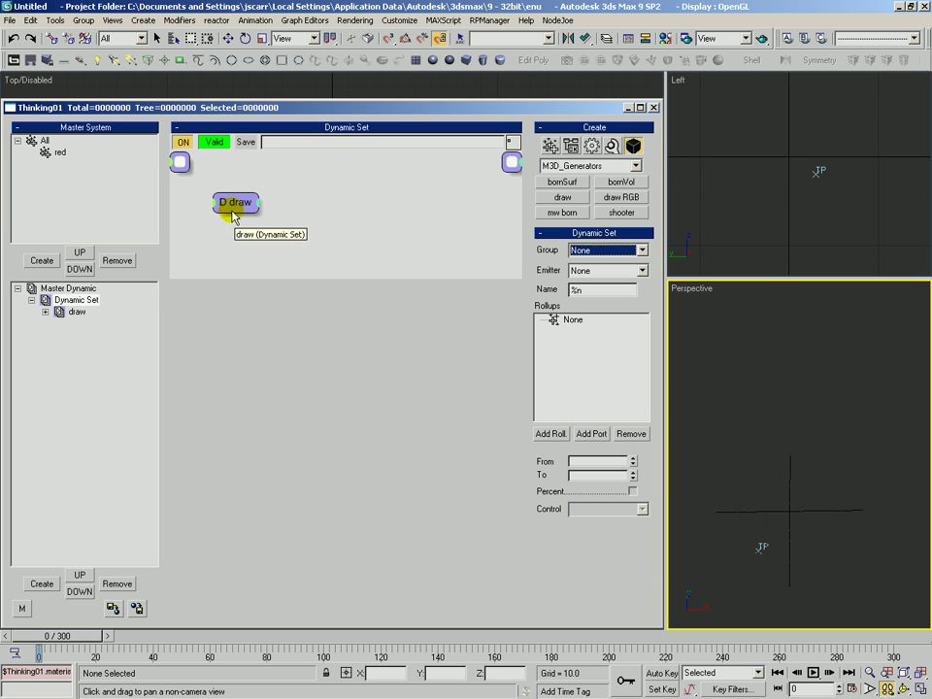
Draw a single particle near the origin in the Perspective view with the draw set's Particle Draw operator
left_click(74, 310)
left_click(586, 254)
left_click(774, 517)
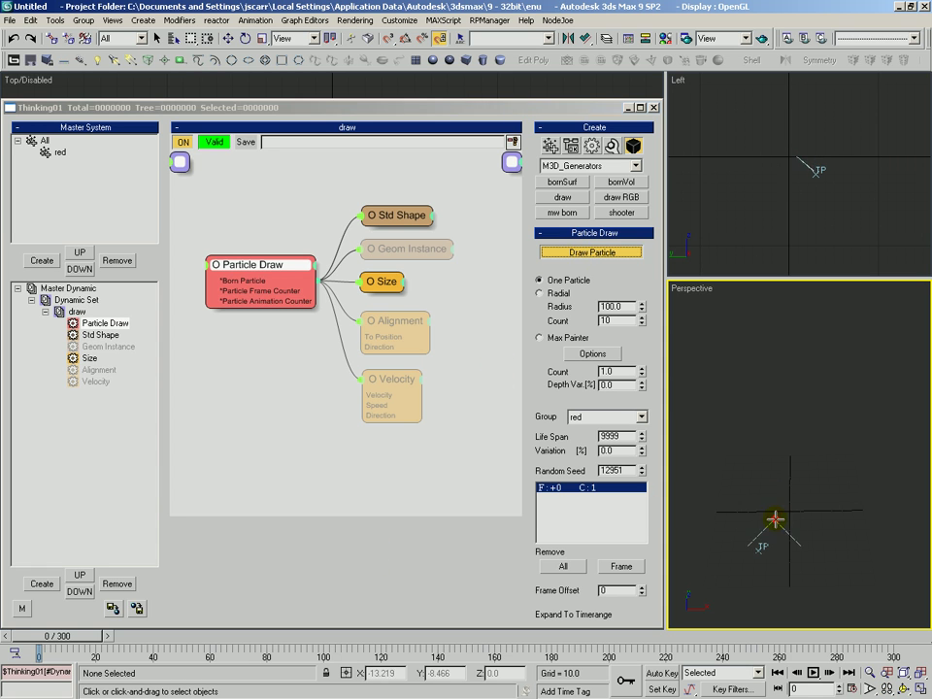
Enable the Velocity operator in the draw set and bring the particle into view at the start of the timeline
right_click(384, 407)
left_click(359, 386)
key("ctrl+p")
left_click_drag(802, 451, 802, 473)
key("alt+z")
mouse_move(41, 637)
left_mouse_down()
mouse_move(118, 652)
mouse_move(454, 658)
mouse_move(38, 658)
left_mouse_up()
Create a second dynamic set beneath Dynamic Set, beside draw, and name it set memory
left_click(45, 311)
left_click(76, 300)
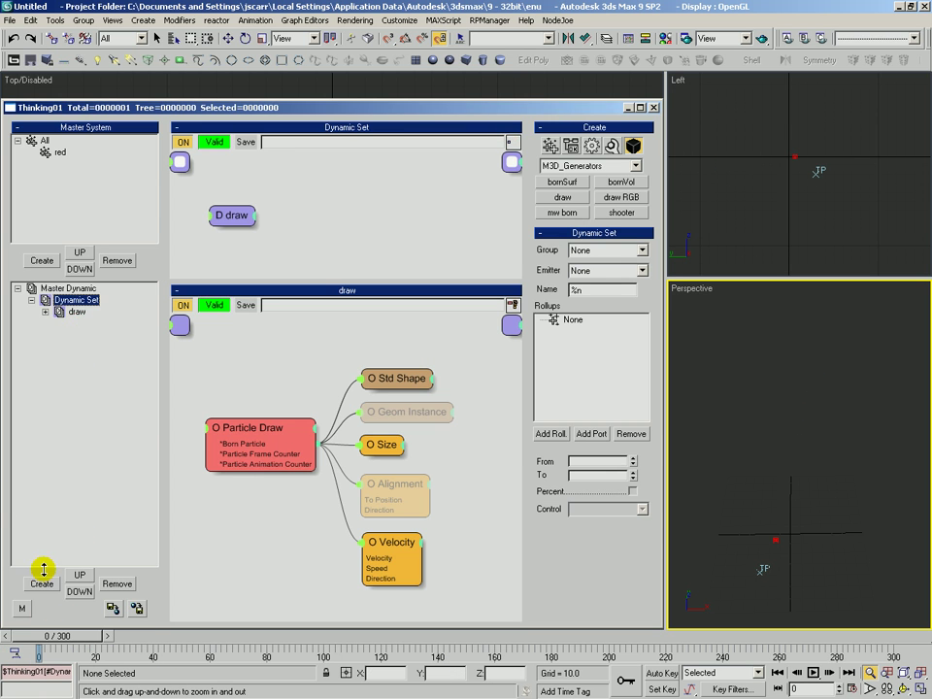
left_click(43, 582)
left_click(89, 323)
left_click(92, 323)
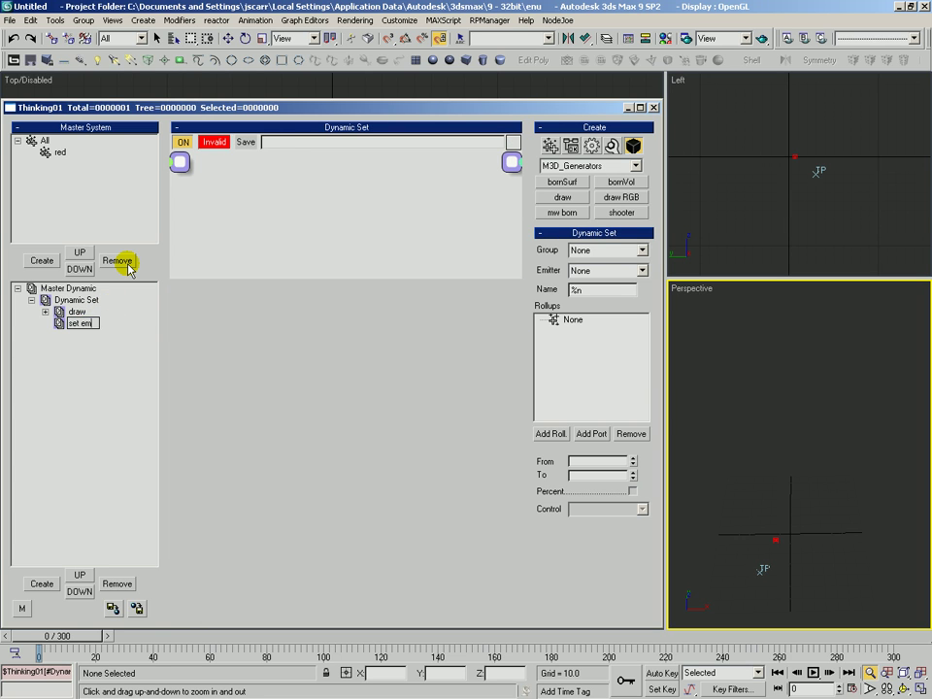
key("Return")
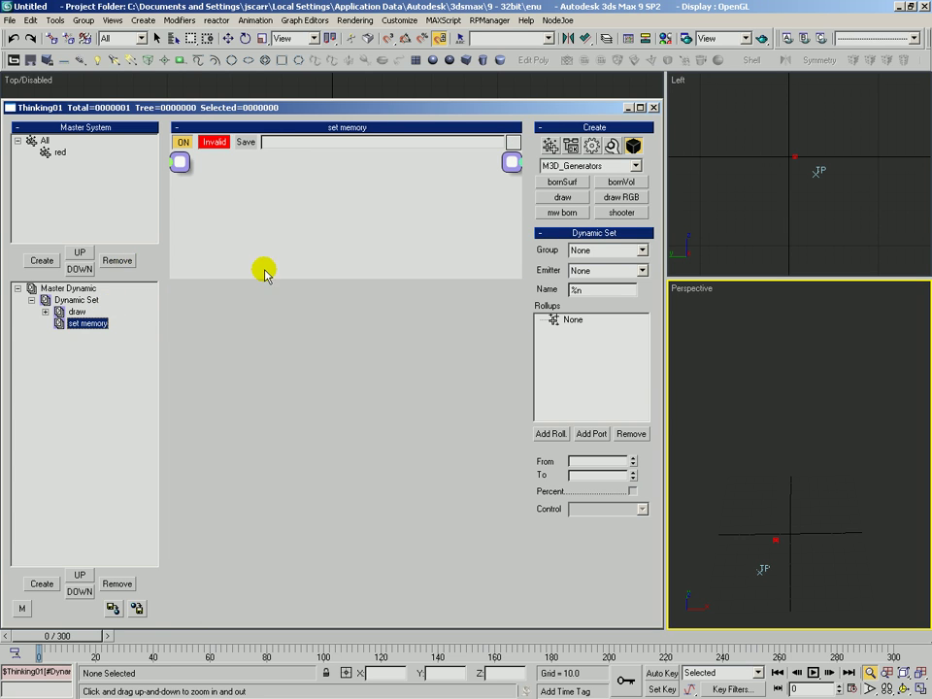
Enlarge the set memory canvas, add the red group node and expose its Age output
left_click_drag(329, 277, 348, 521)
left_click(554, 148)
left_click(609, 182)
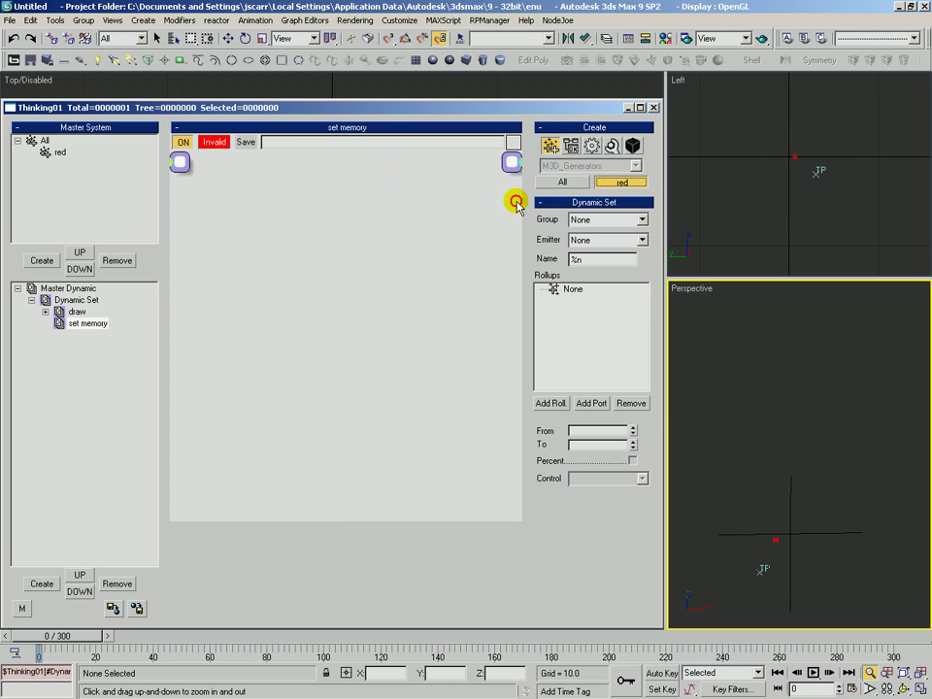
left_click(204, 235)
left_click(241, 245)
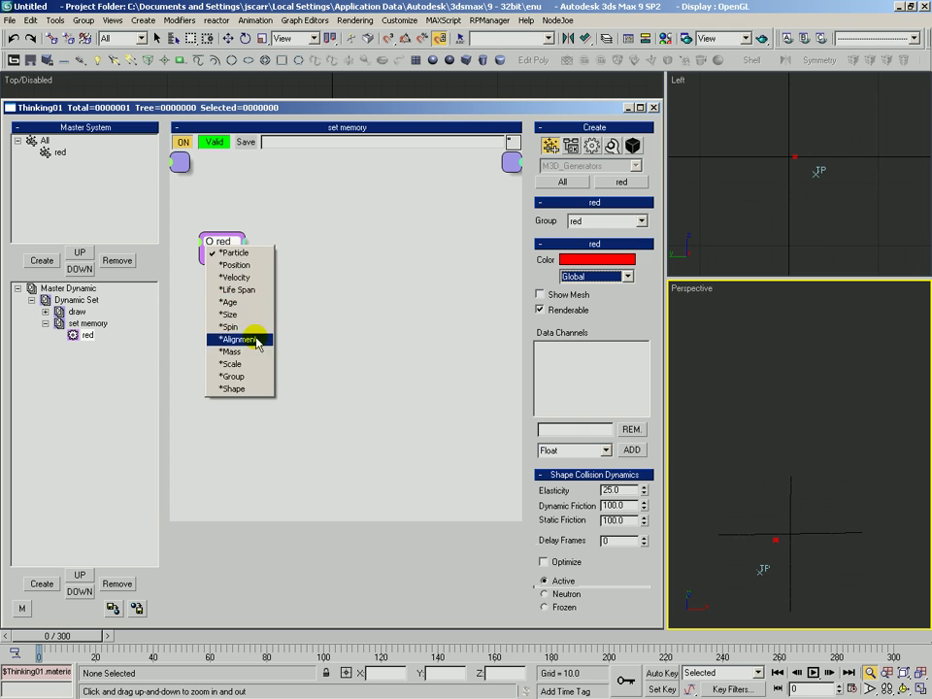
left_click(235, 302)
Add a Threshold condition beside the red node and connect red's Age output to its Value input
left_click(571, 146)
left_click(621, 227)
left_click(264, 233)
left_click_drag(244, 268, 212, 237)
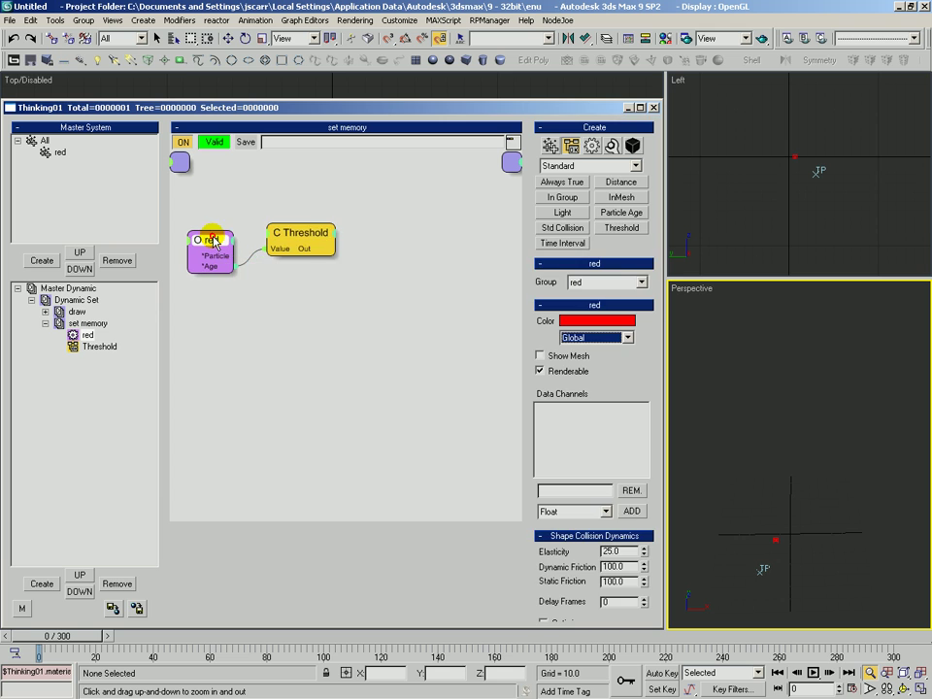
Set the Threshold condition's Threshold 1 to 80 and tidy the positions of the red and Threshold nodes
left_click(303, 231)
double_click(607, 280)
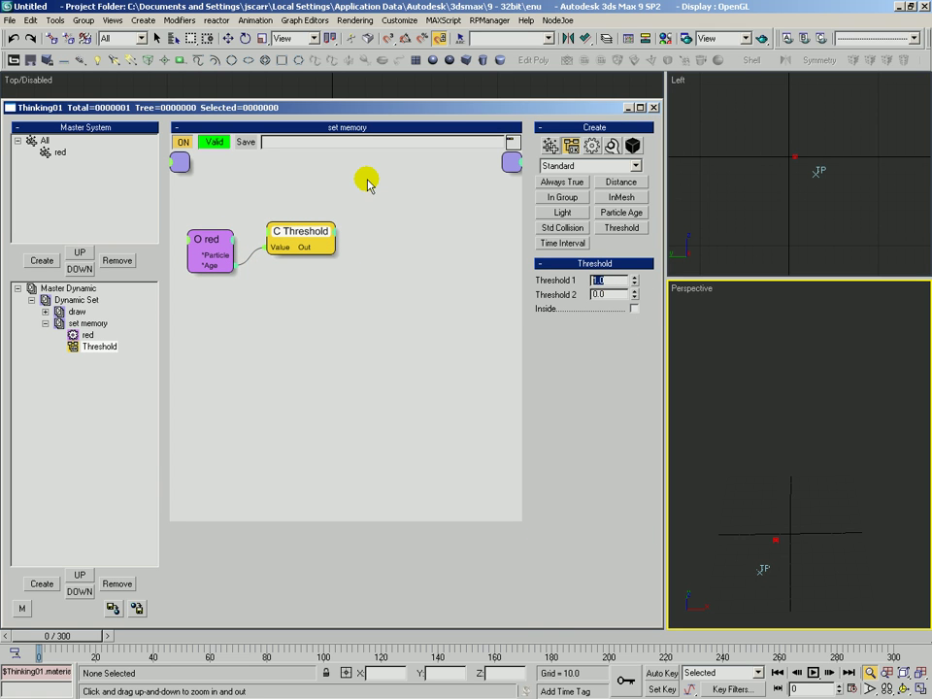
left_click_drag(302, 236, 299, 230)
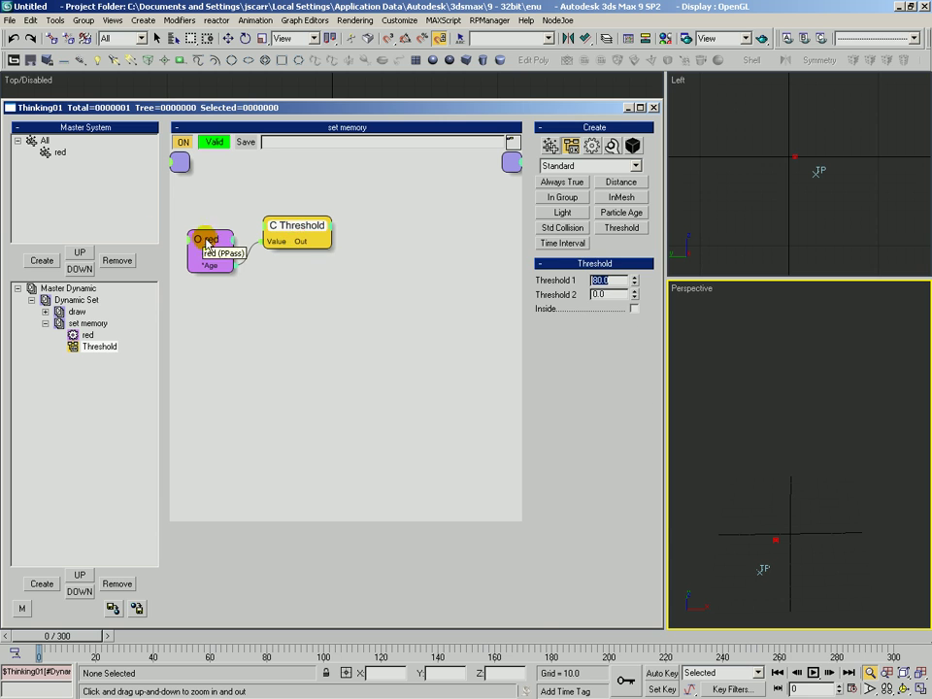
left_click_drag(226, 239, 221, 242)
left_click_drag(289, 226, 292, 222)
left_click_drag(194, 245, 193, 239)
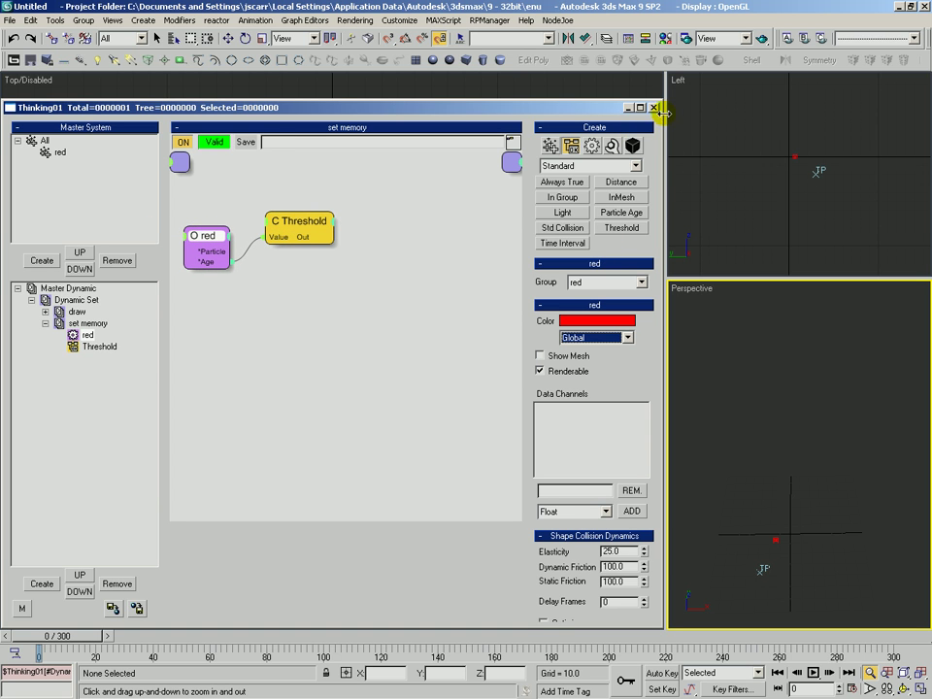
left_click_drag(296, 218, 289, 216)
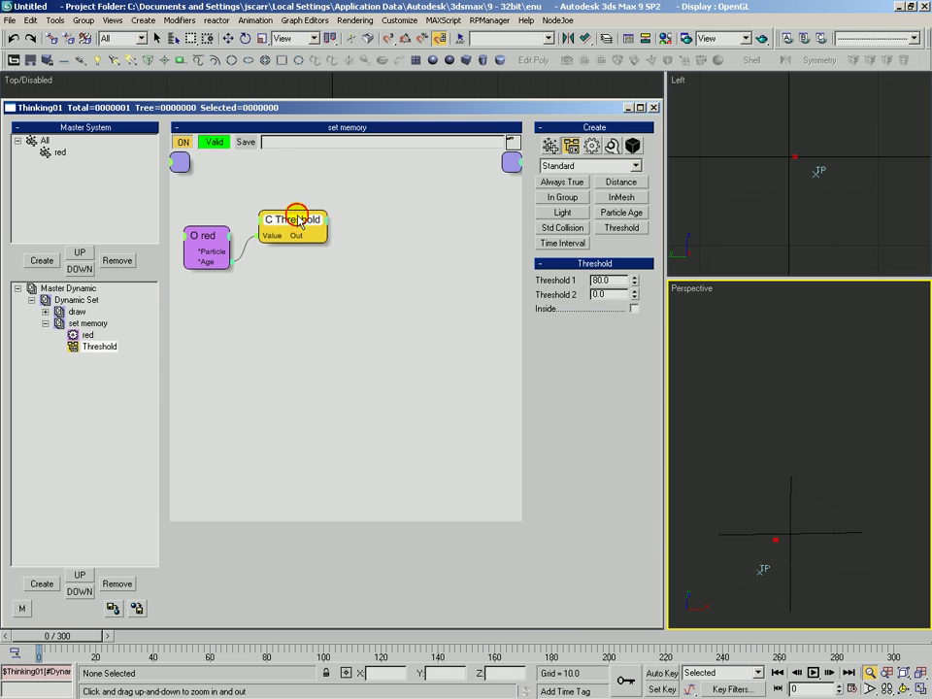
Add a Memory operator to set memory and connect red's Particle output to its Particle input
left_click(594, 147)
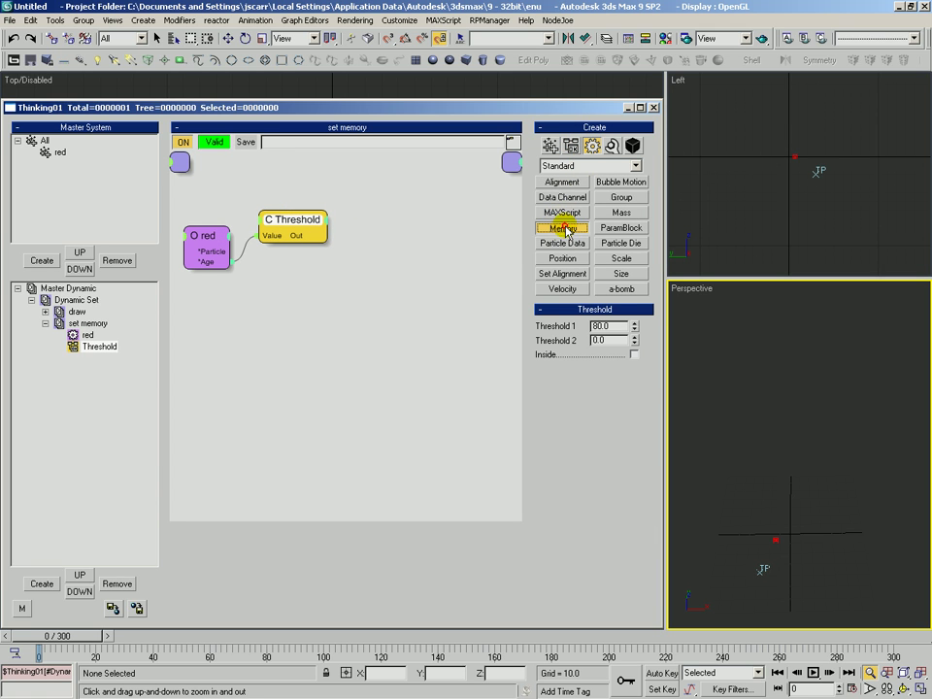
left_click(412, 235)
left_click_drag(434, 250, 422, 246)
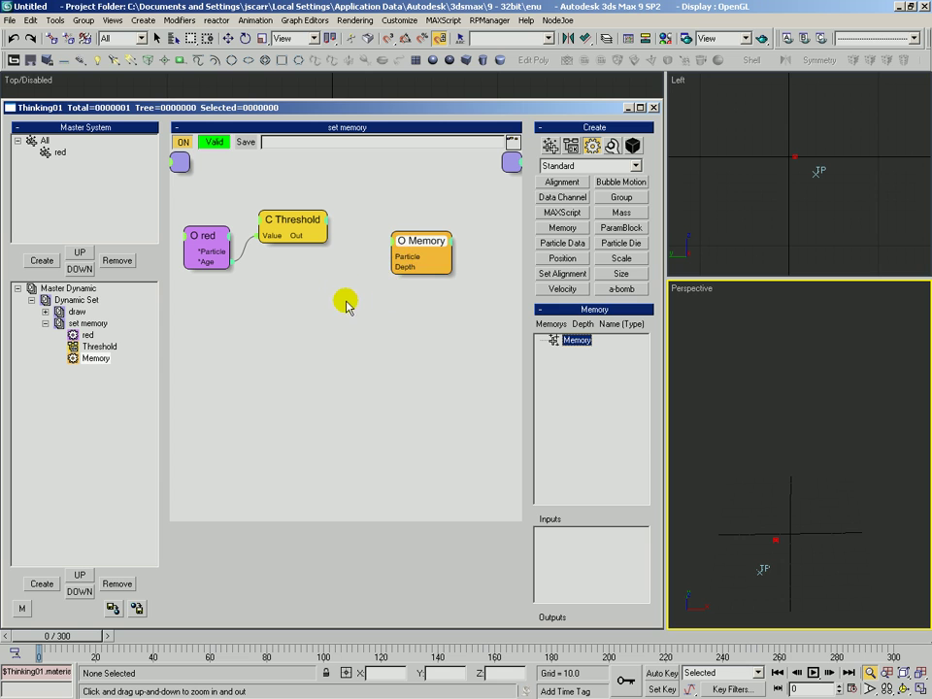
left_click_drag(412, 239, 221, 256)
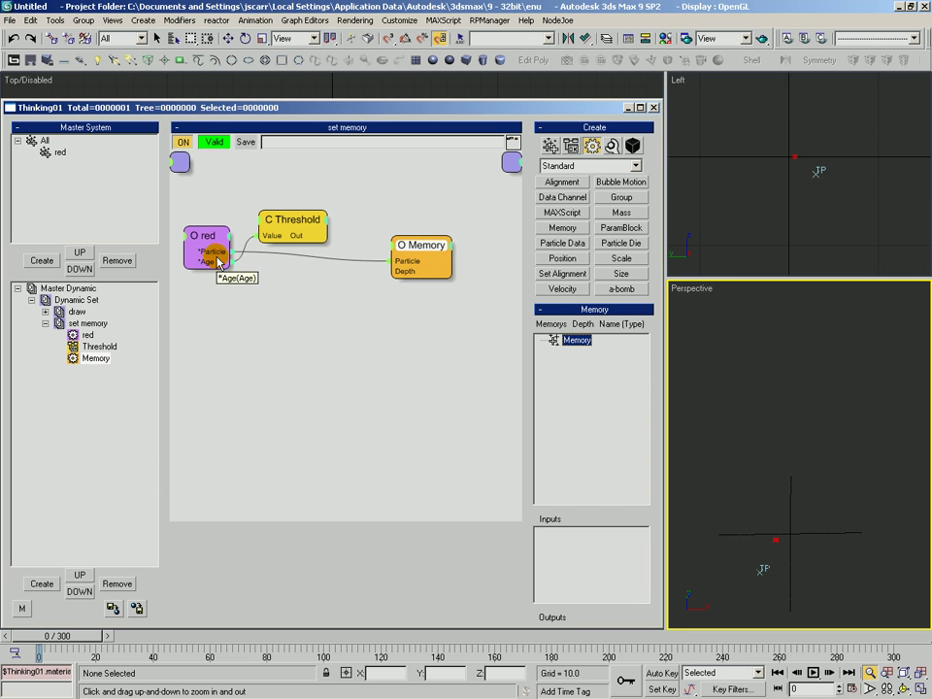
left_click_drag(424, 252, 424, 259)
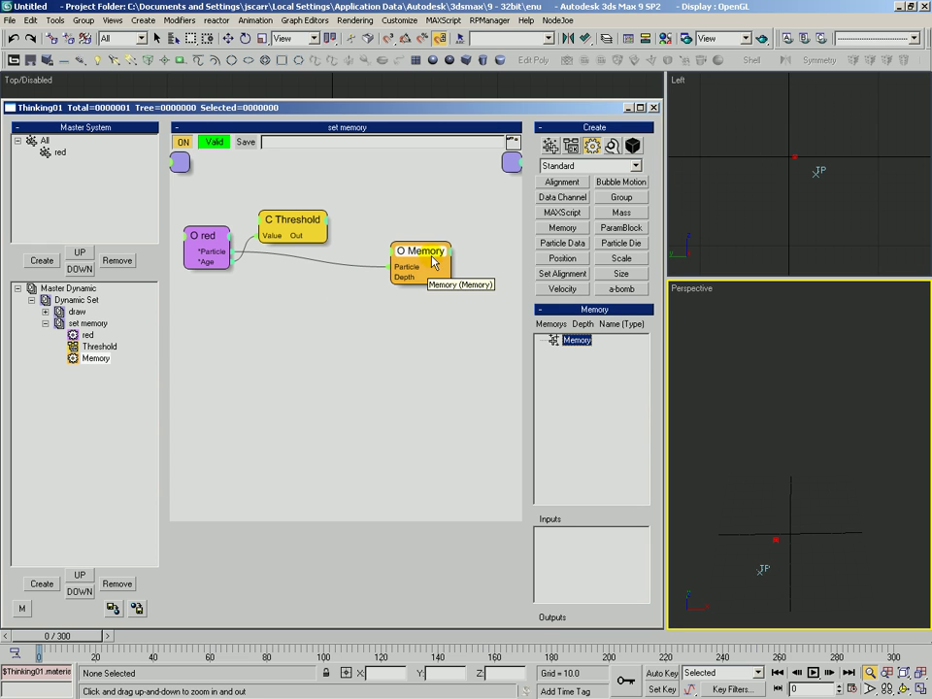
left_click_drag(431, 250, 438, 256)
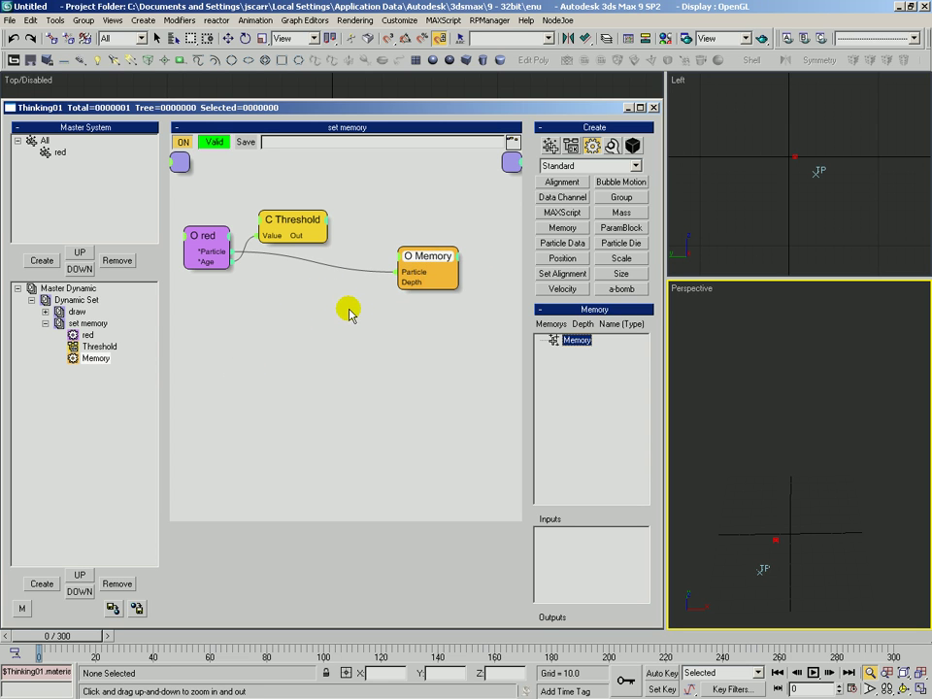
left_click_drag(440, 253, 436, 258)
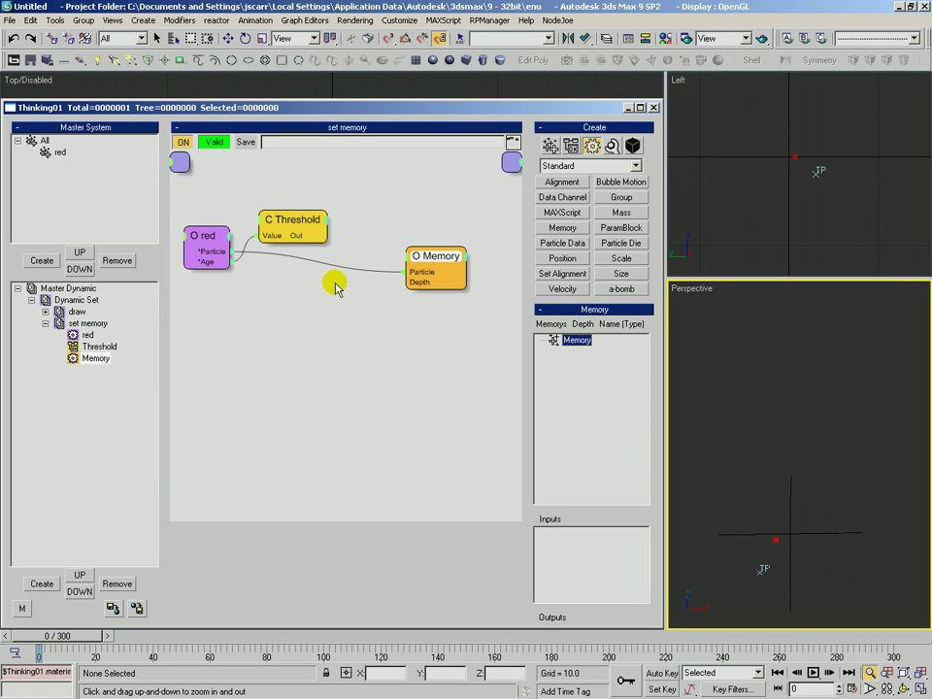
Expose the Memory operator's ON input and connect the Threshold condition's Out output to it
mouse_move(295, 226)
left_mouse_down()
mouse_move(297, 216)
mouse_move(302, 232)
left_mouse_up()
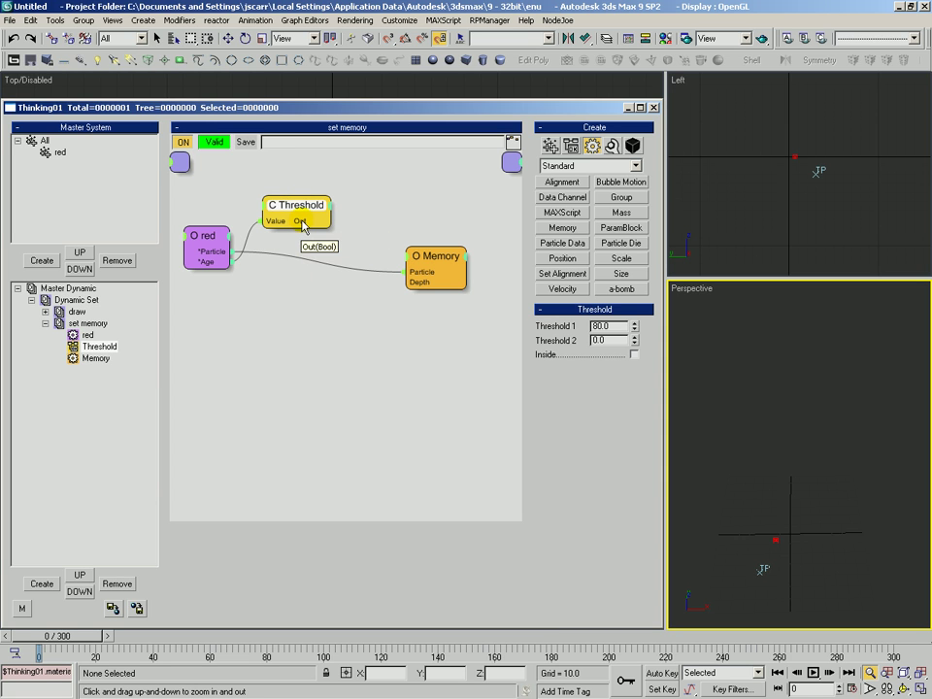
right_click(407, 260)
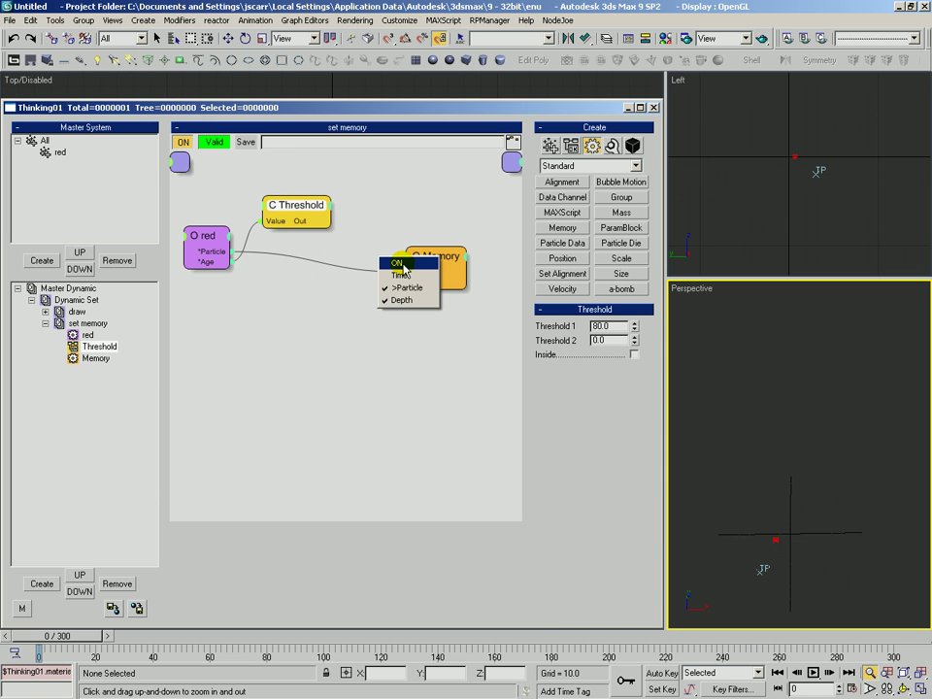
left_click(398, 263)
left_click_drag(399, 271, 328, 217)
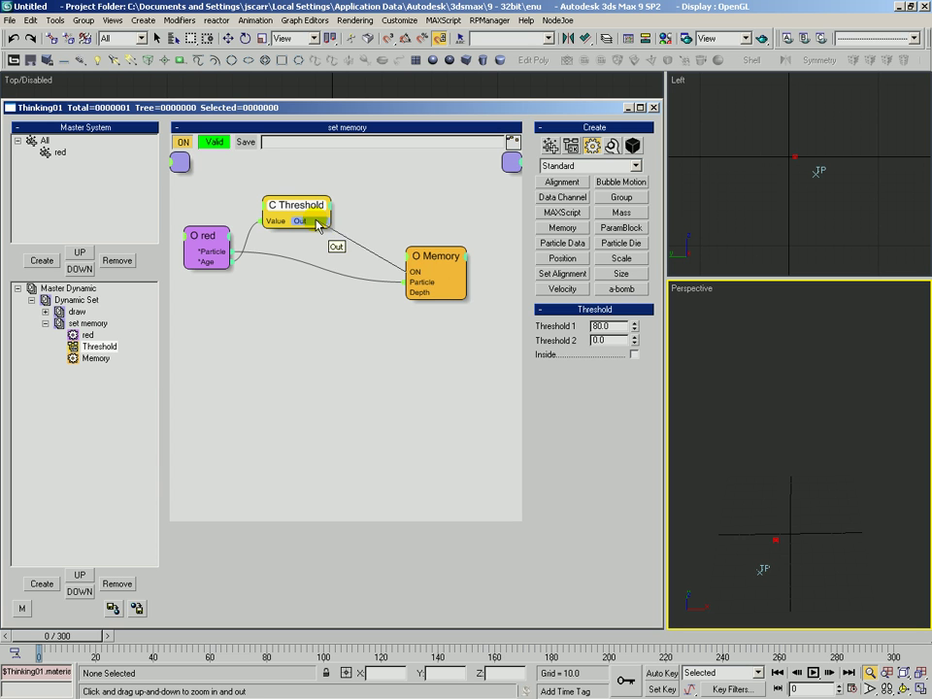
left_click_drag(427, 246, 440, 231)
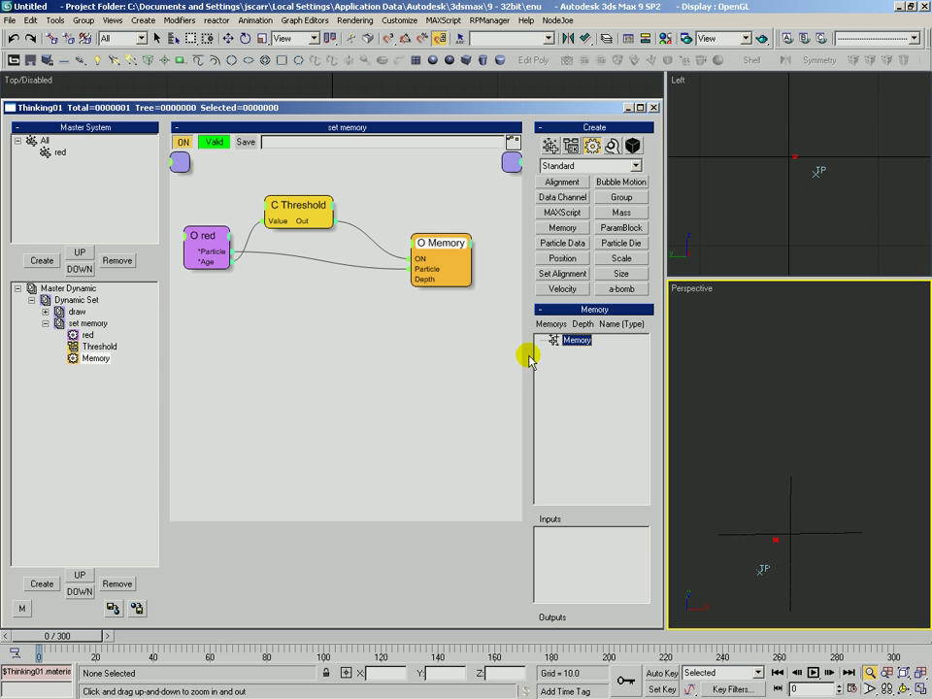
Start a new Bool memory entry in the Memory operator and name it "Bool - I'm old"
left_click_drag(531, 357, 536, 269)
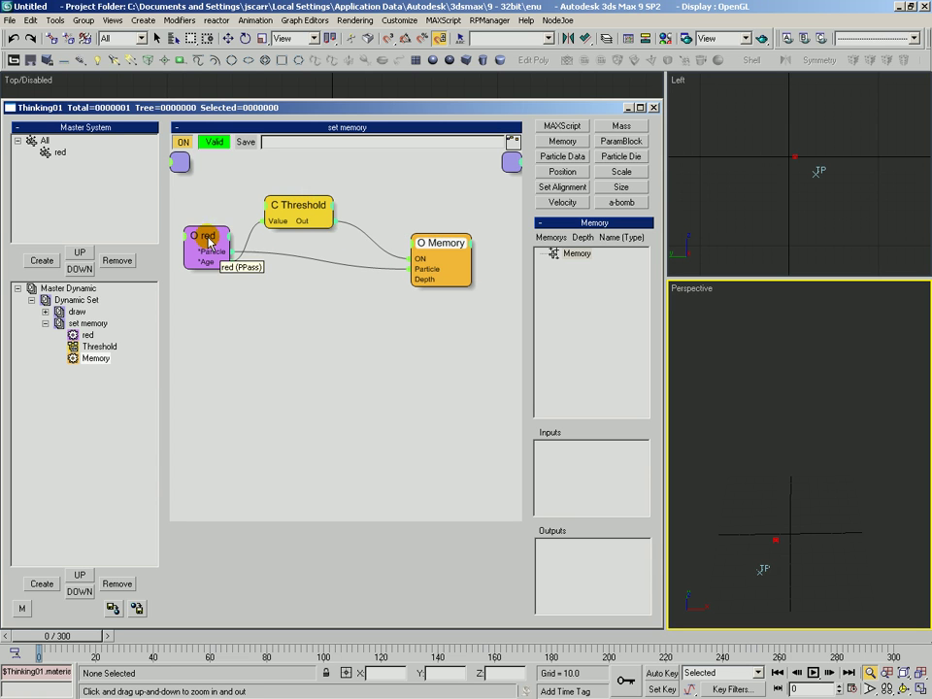
left_click(563, 253)
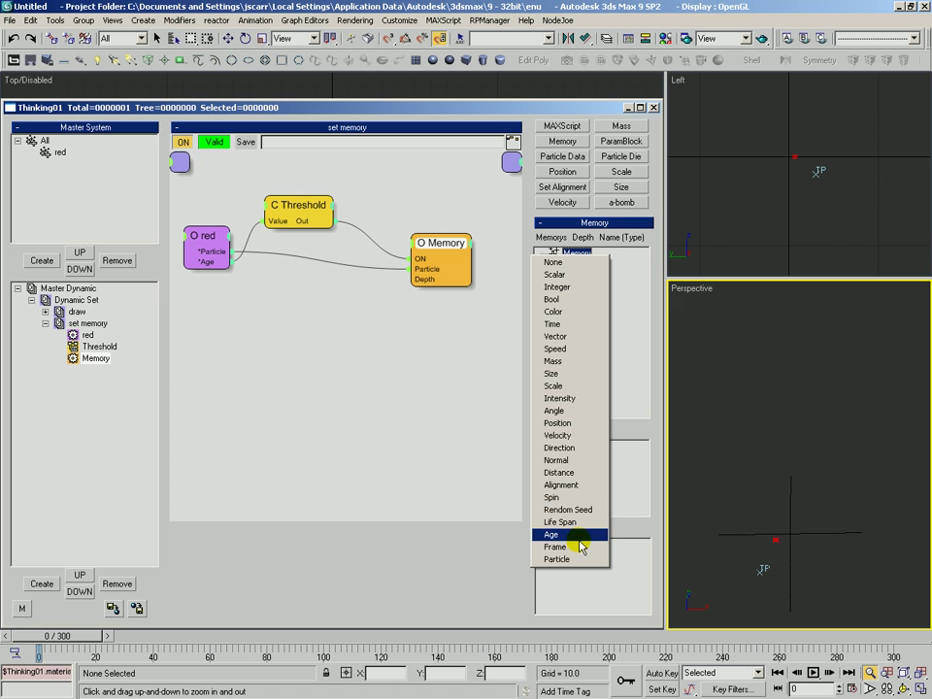
left_click(552, 299)
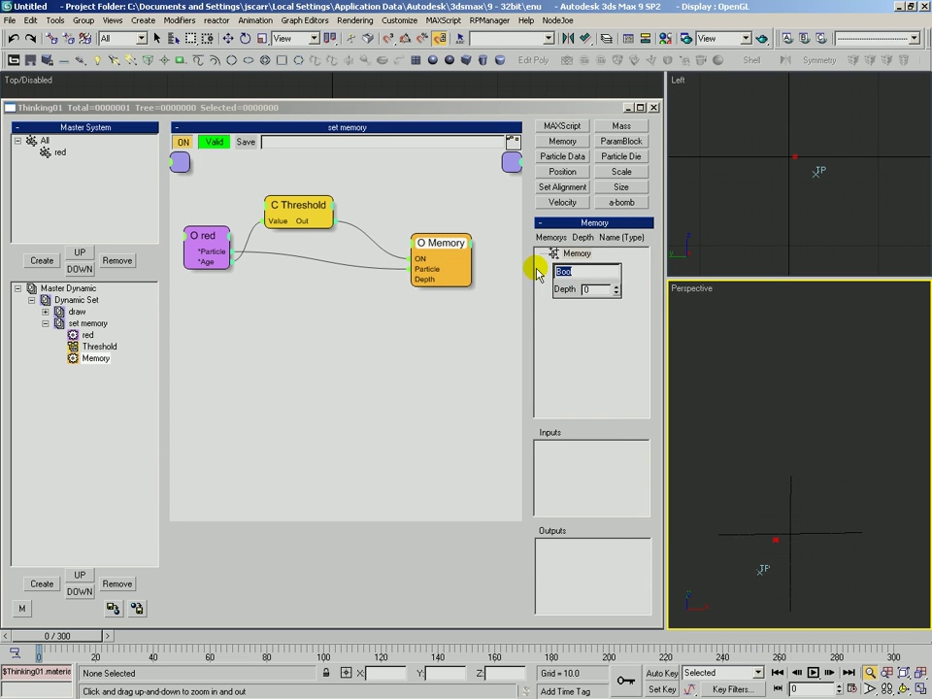
left_click(580, 273)
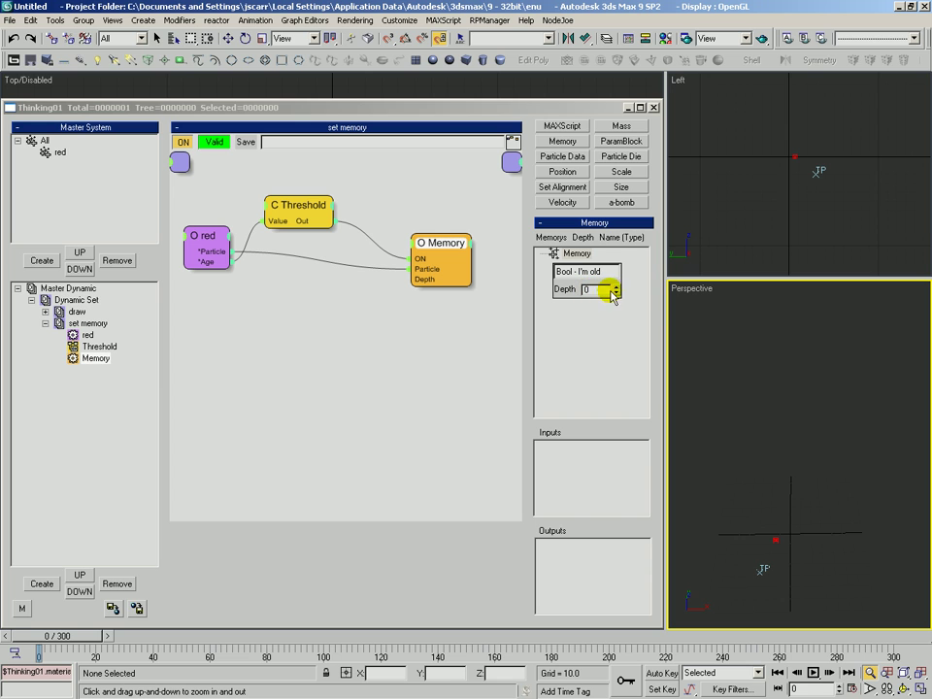
Try out the Bool entry's Depth range by raising it to 99 and lowering it back to 0
left_click_drag(616, 281, 617, 48)
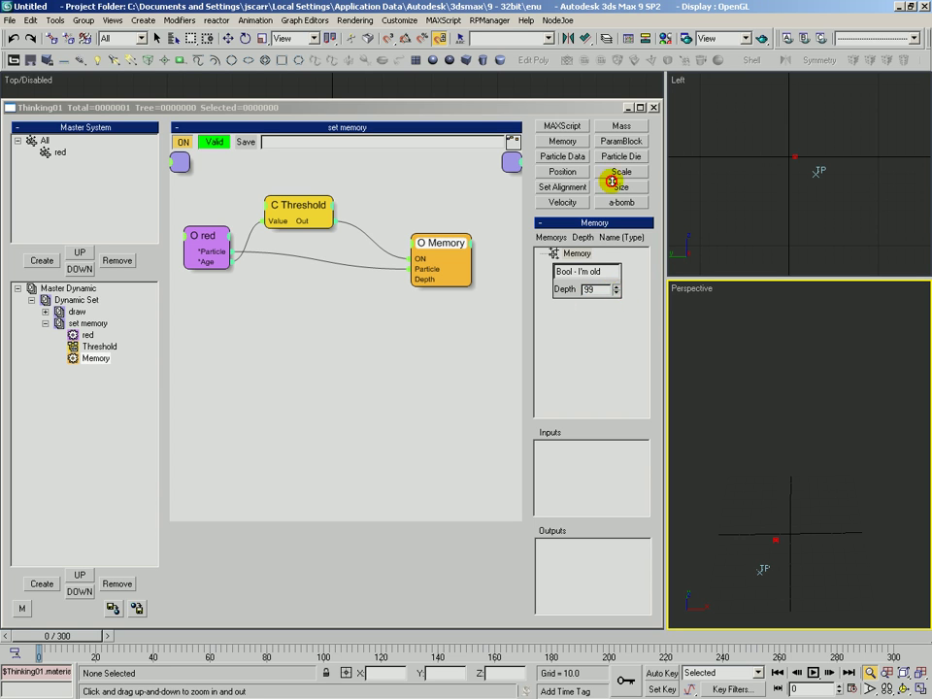
left_click_drag(617, 292, 599, 441)
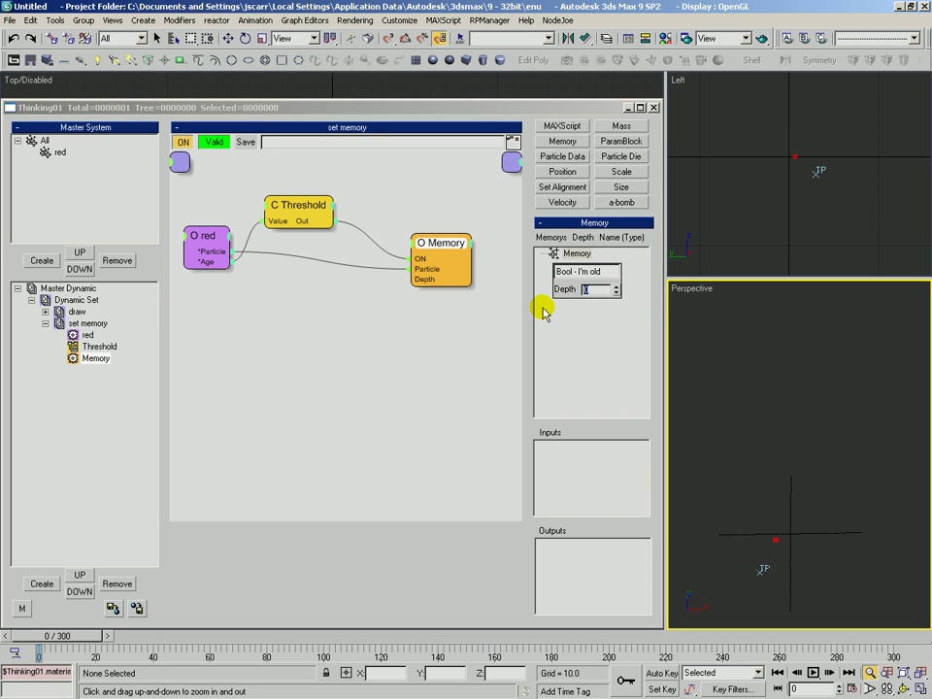
left_click_drag(616, 291, 596, 202)
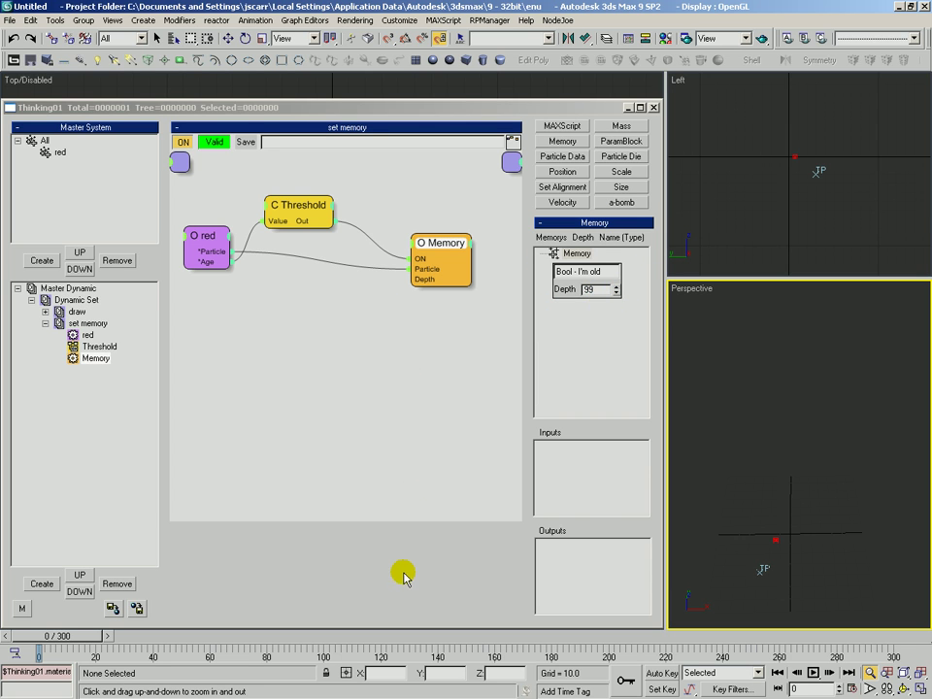
left_click_drag(615, 289, 595, 520)
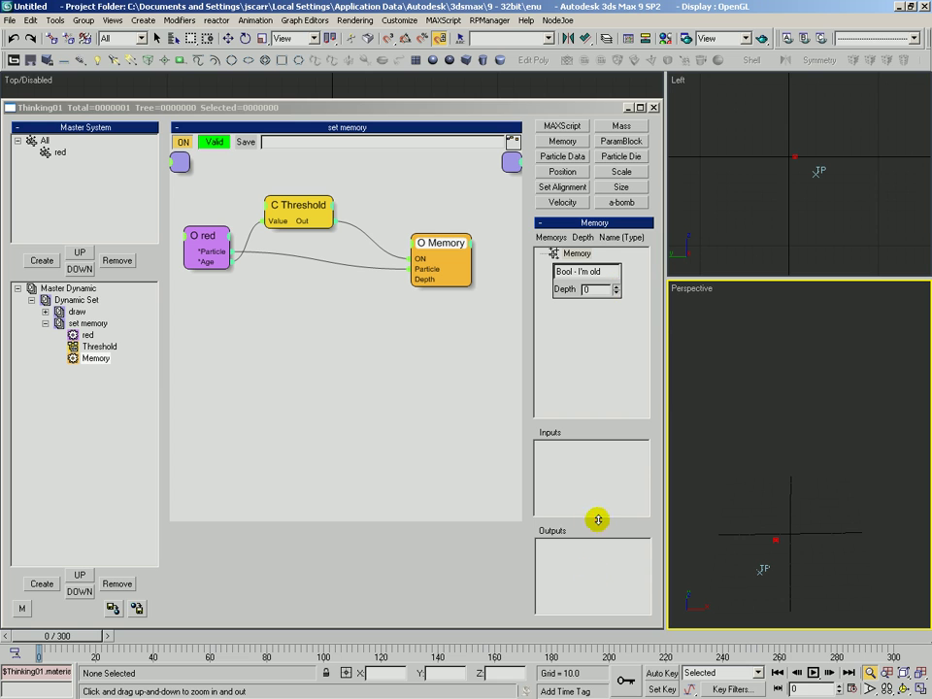
Confirm the Bool memory entry and add it to the Memory operator's inputs
left_click(587, 272)
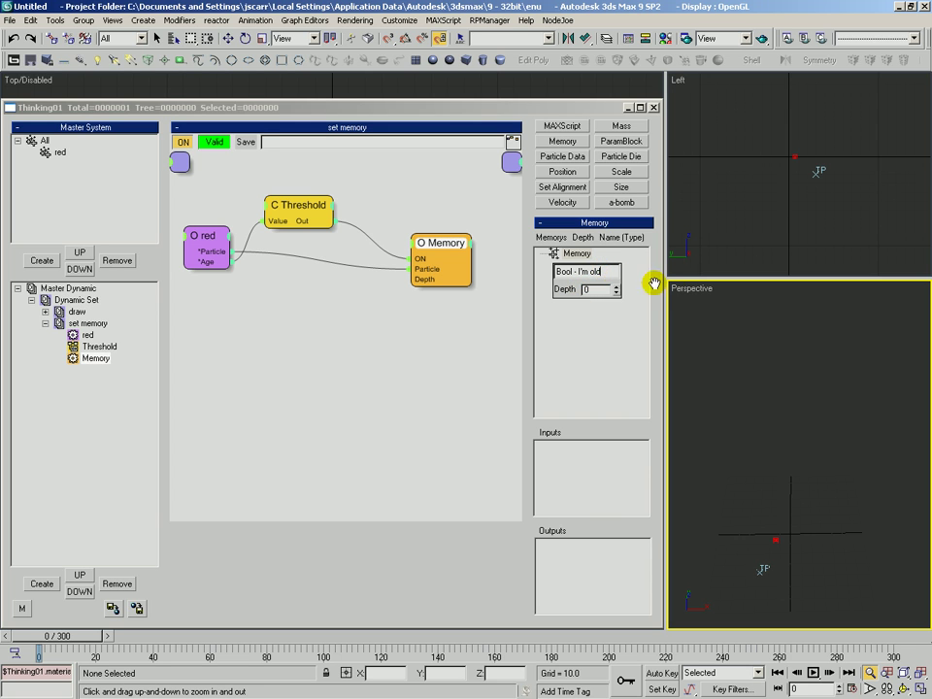
key("Return")
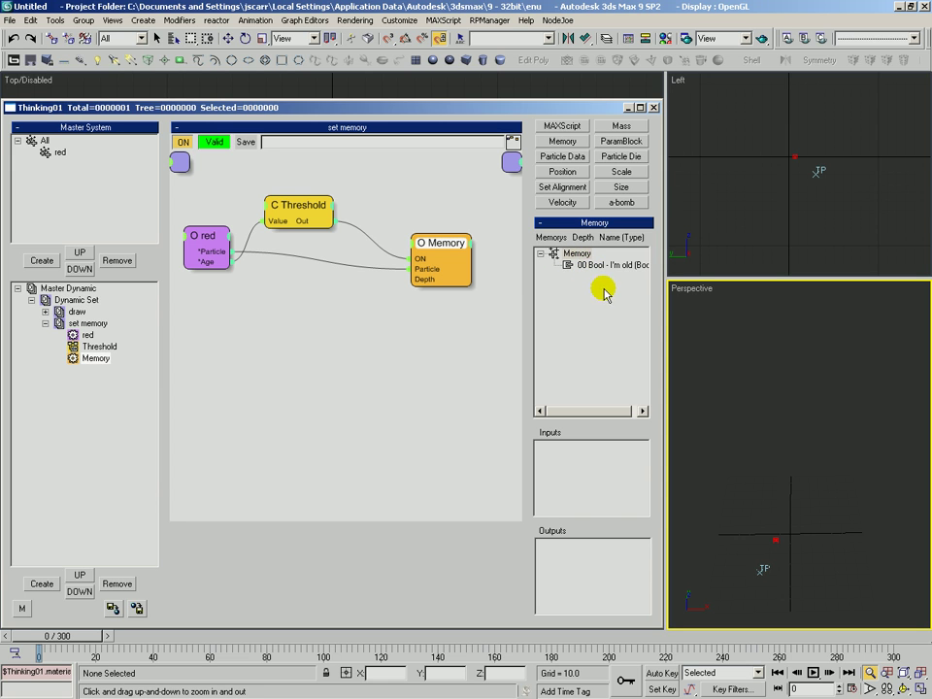
left_click_drag(590, 271, 565, 466)
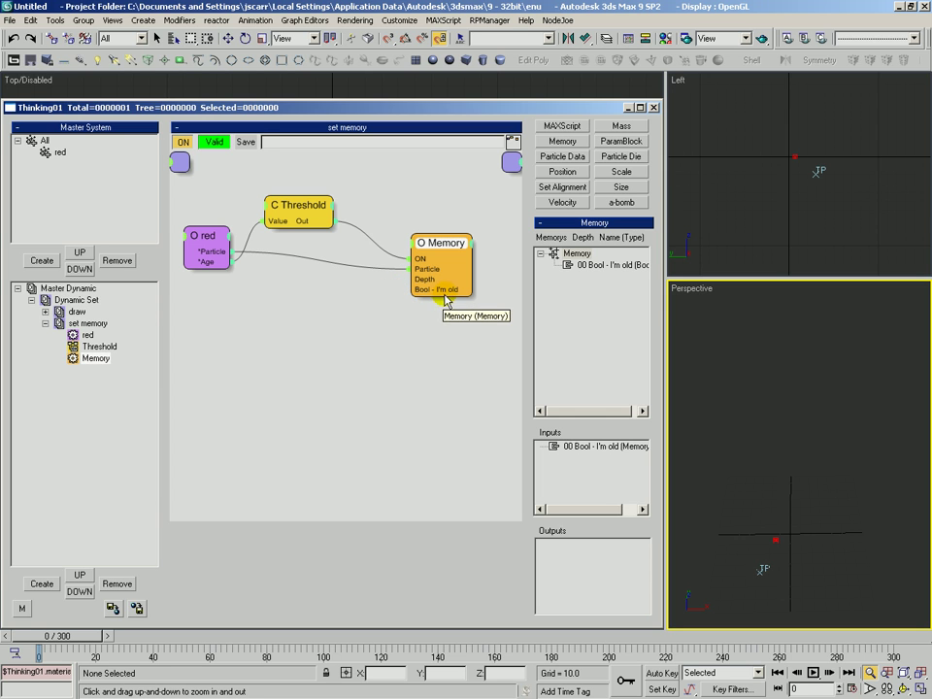
mouse_move(447, 241)
left_mouse_down()
mouse_move(442, 223)
mouse_move(441, 232)
left_mouse_up()
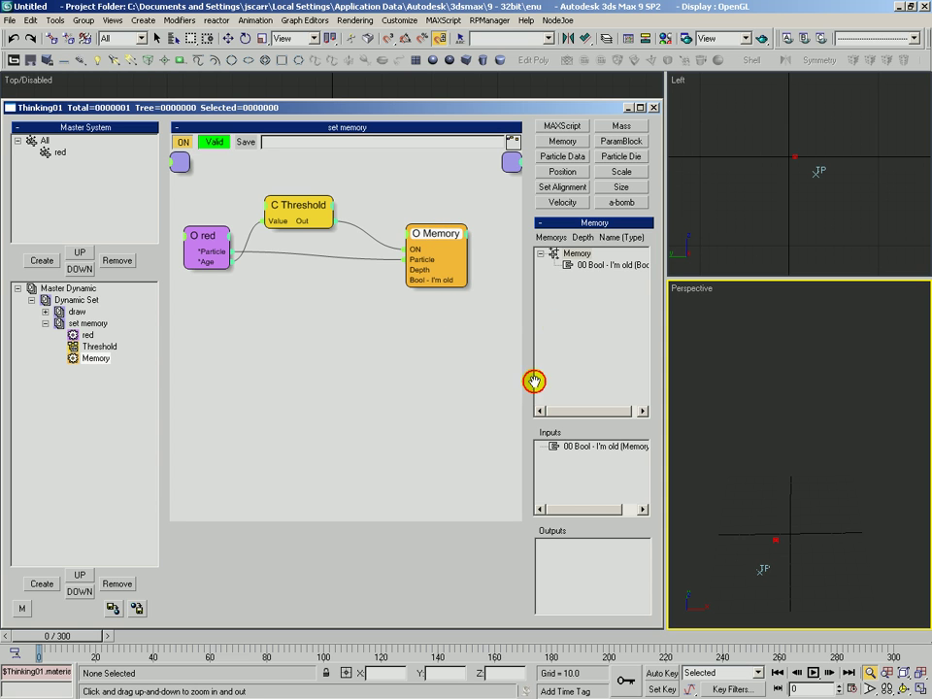
Try out the "Bool - I'm old" entry as an output of the Memory operator and remove that output again
left_click_drag(583, 266, 562, 557)
left_click_drag(451, 238, 428, 230)
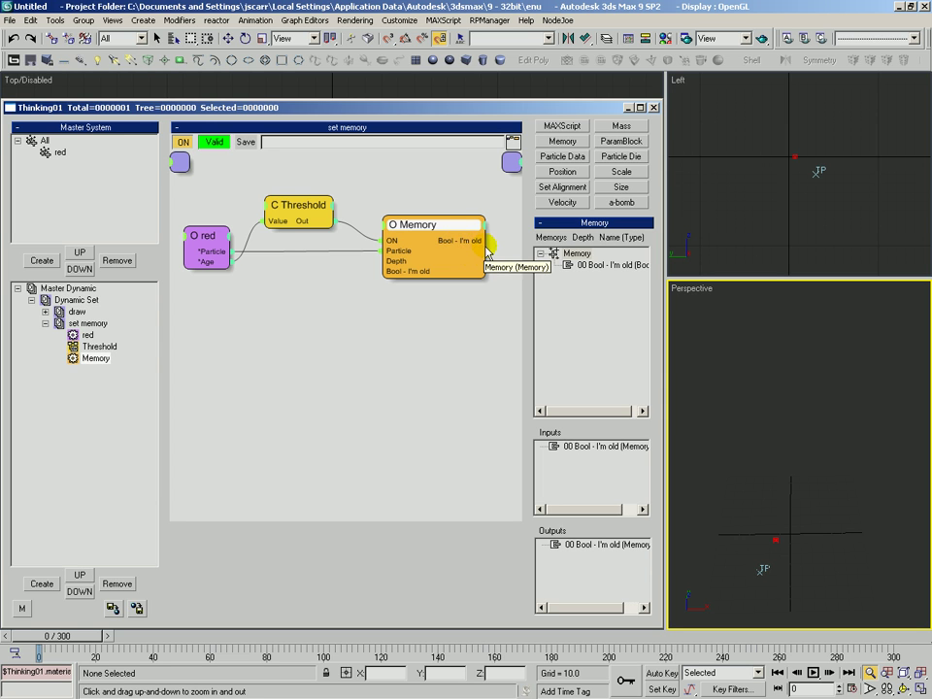
left_click_drag(430, 229, 418, 238)
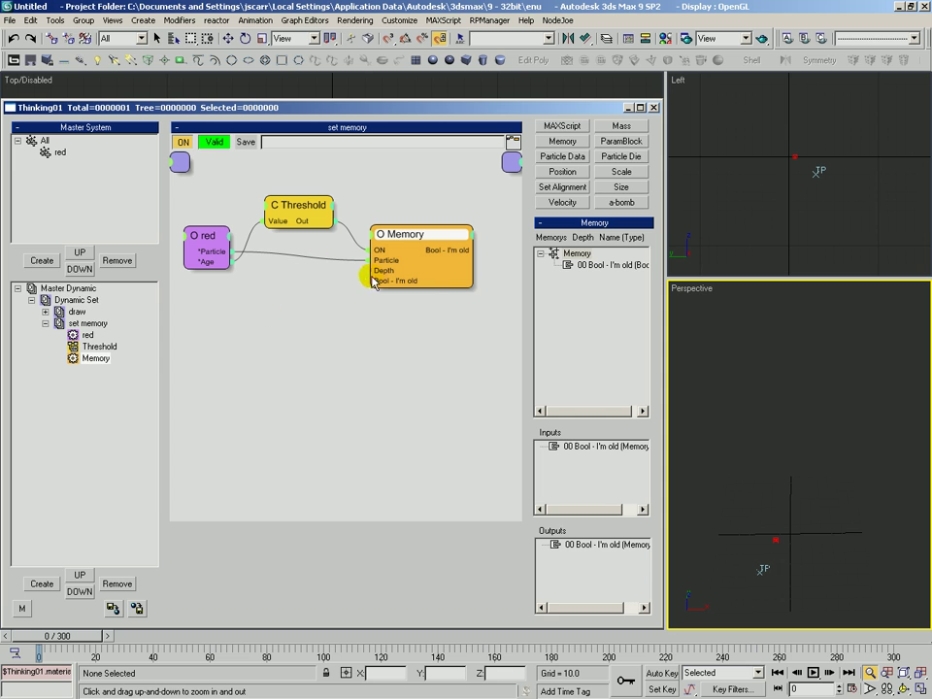
left_click_drag(428, 232, 436, 232)
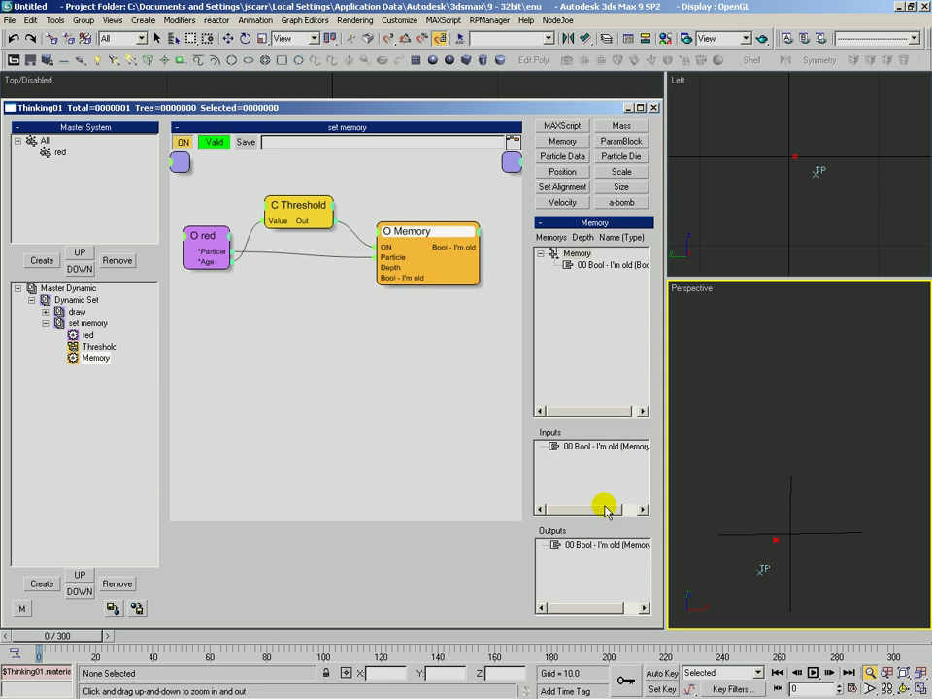
right_click(579, 547)
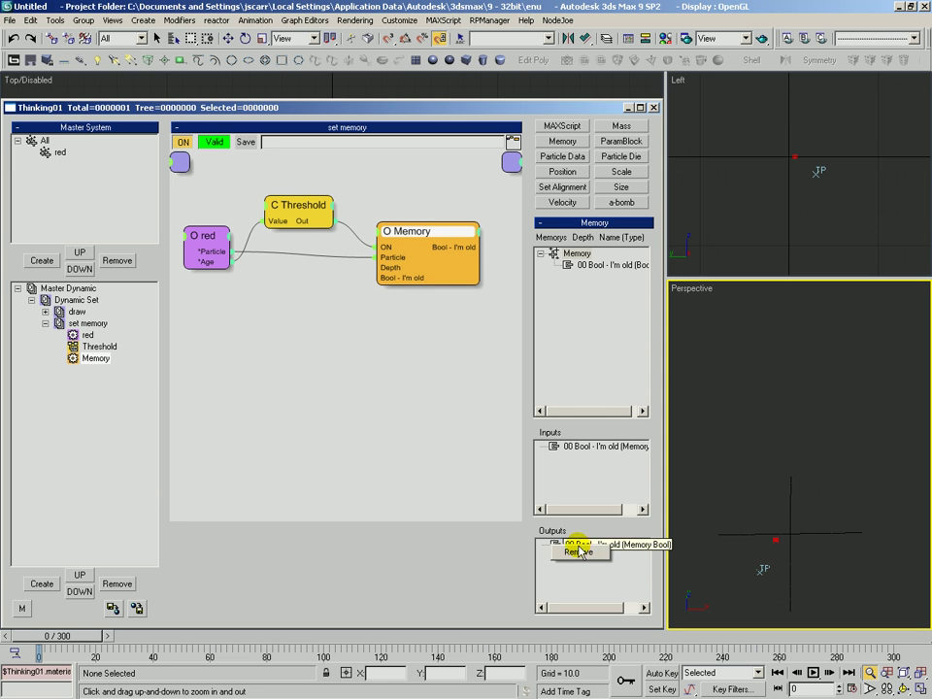
left_click(578, 553)
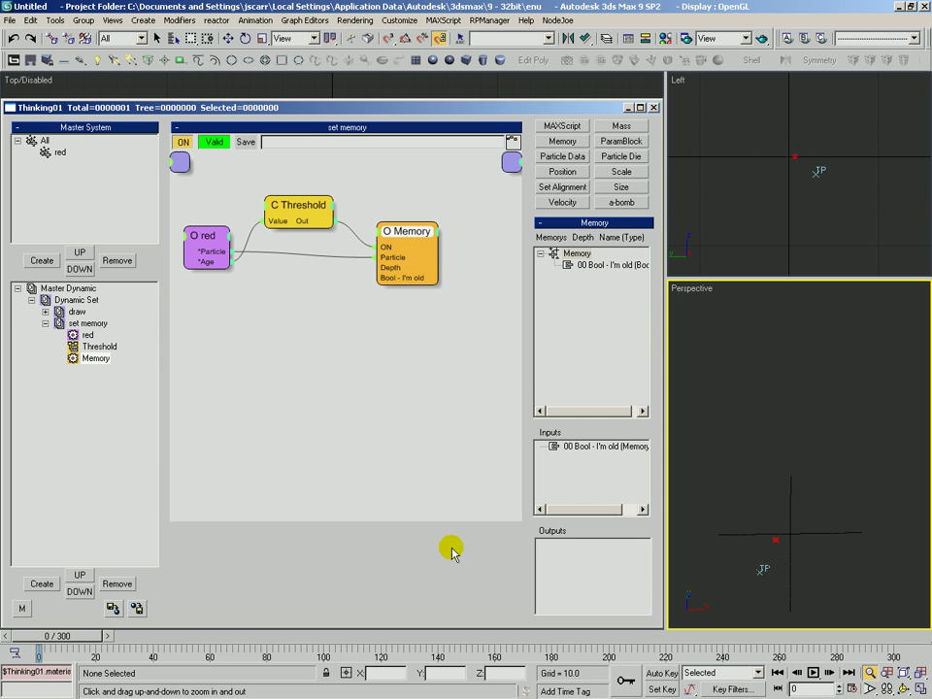
Add a Bool helper below the Threshold condition in the set memory network and enable its Value
left_click(393, 331)
left_click_drag(409, 241, 453, 239)
left_click(458, 249)
left_click(206, 234)
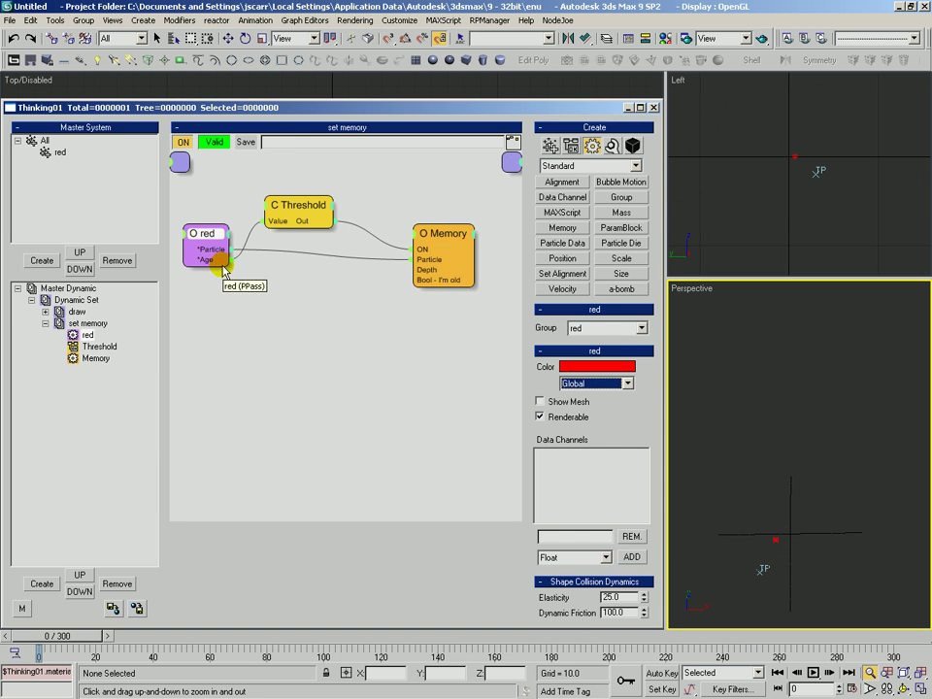
left_click(300, 221)
left_click(611, 146)
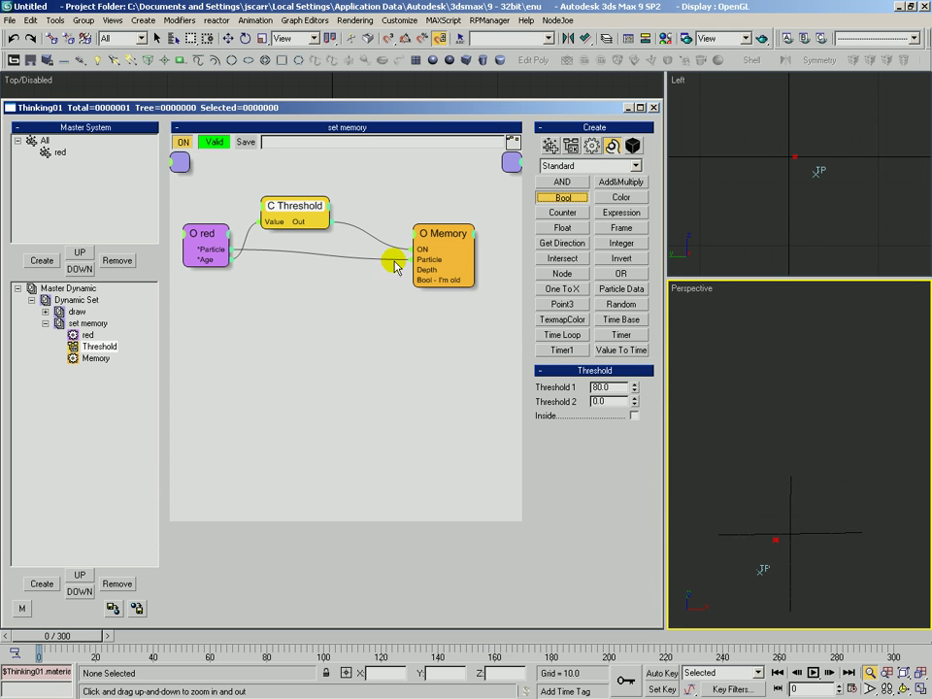
left_click(324, 284)
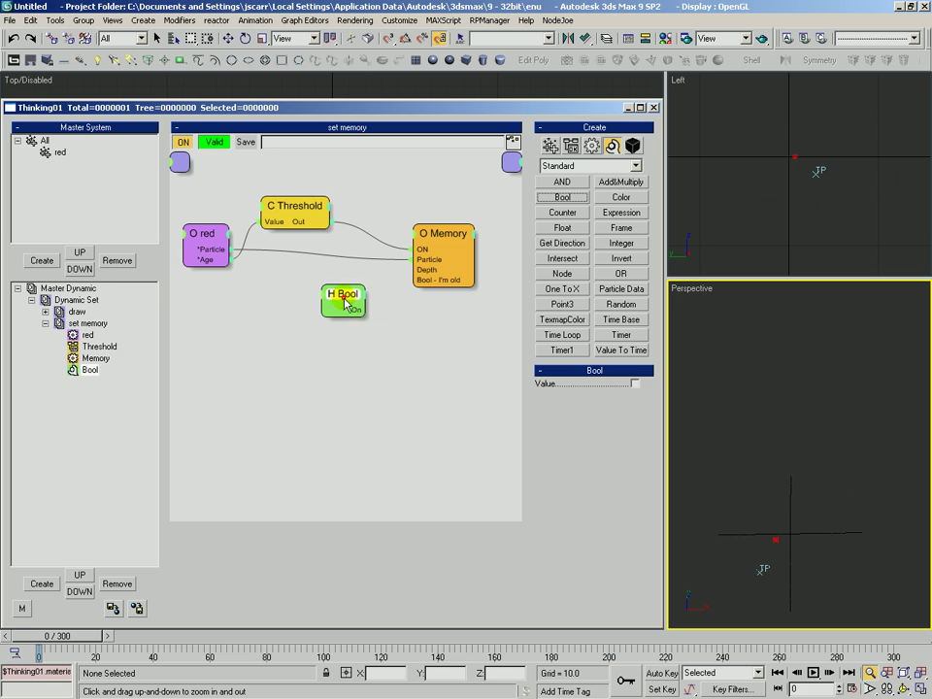
left_click(632, 384)
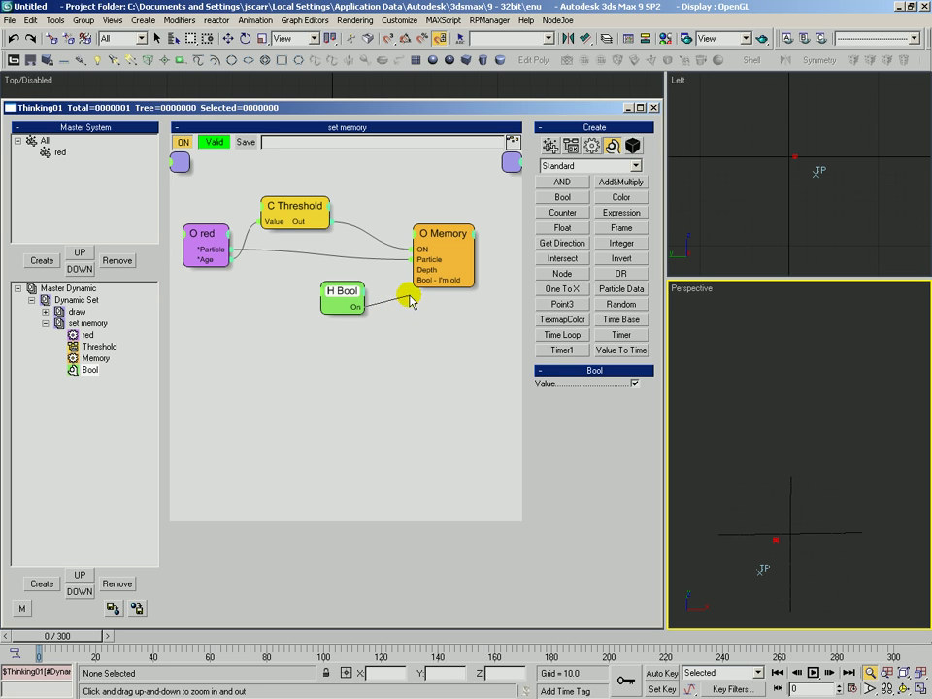
Connect the Bool helper's On output to the Memory operator's "Bool - I'm old" input and tidy the node layout
left_click_drag(407, 303, 428, 288)
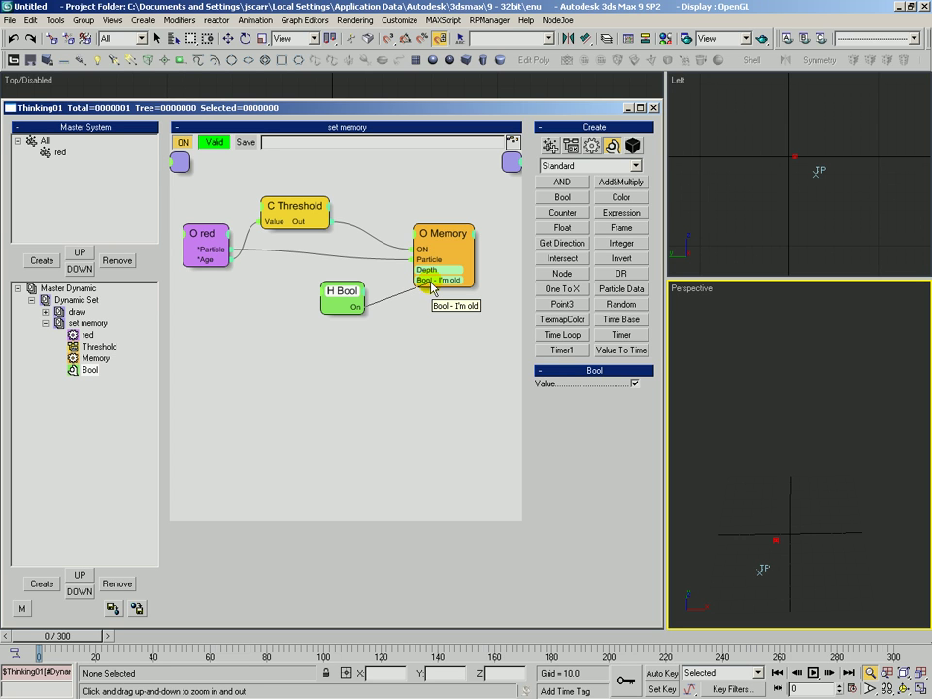
left_click_drag(426, 284, 426, 284)
left_click_drag(340, 291, 327, 298)
left_click_drag(439, 236, 441, 232)
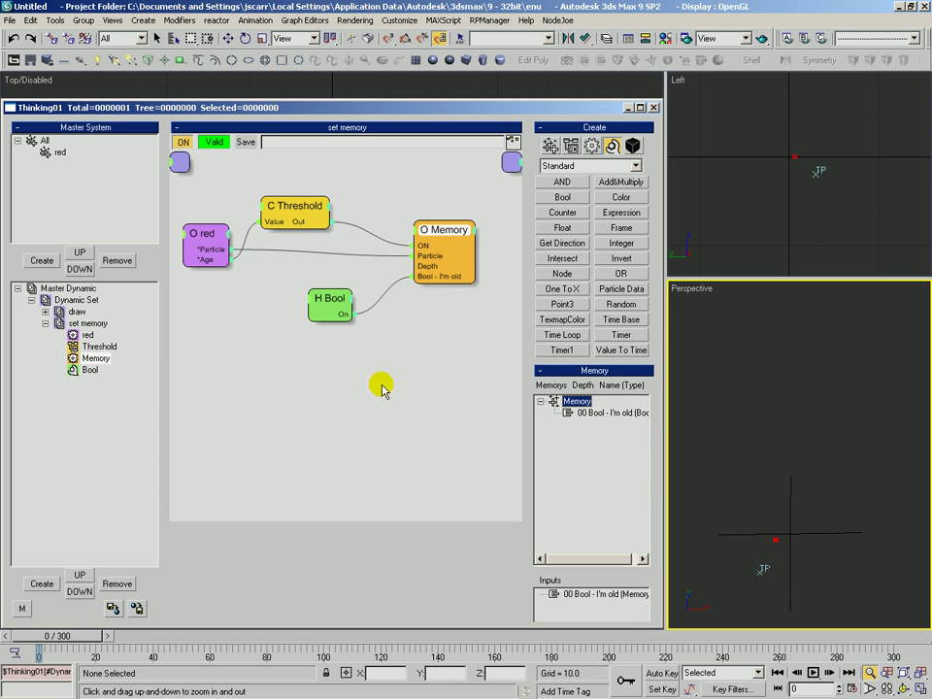
Review the red, Threshold, Bool and Memory nodes of the set memory network and their connections and settings
left_click(208, 238)
left_click_drag(207, 238, 211, 238)
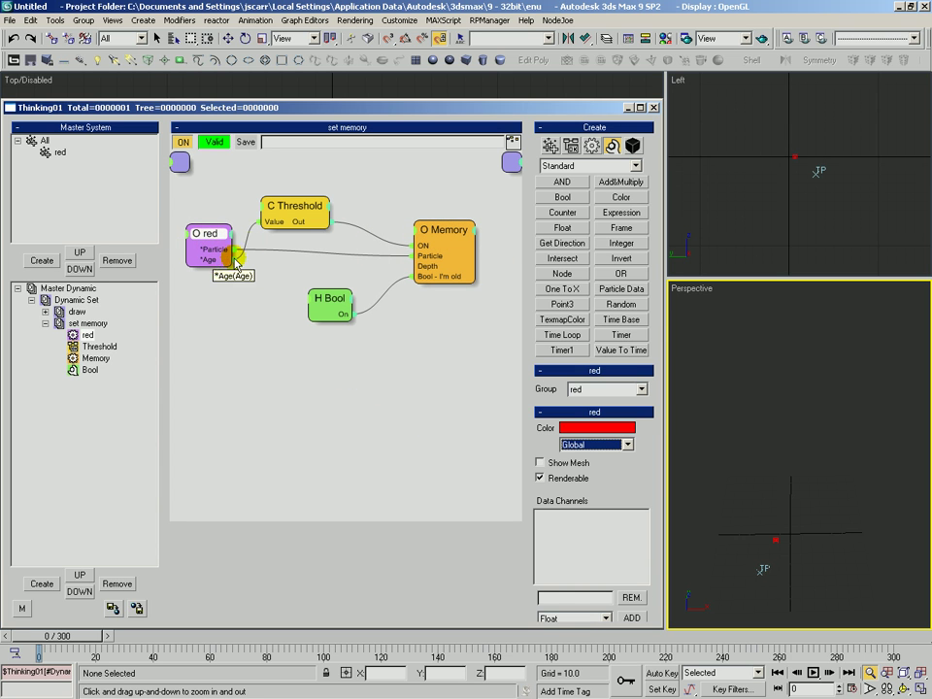
left_click_drag(291, 212, 291, 209)
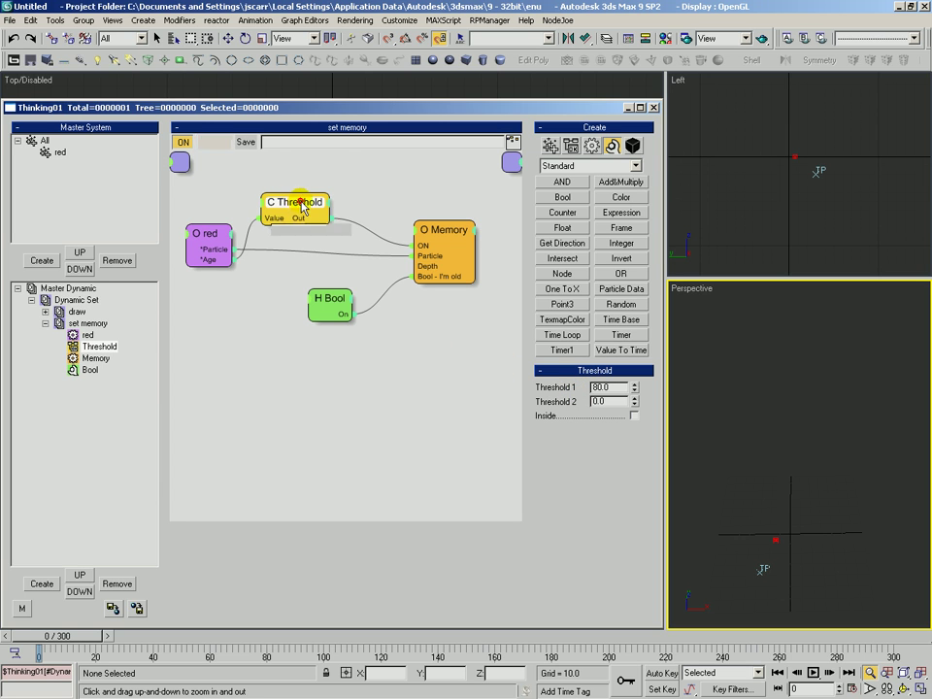
left_click_drag(301, 202, 298, 206)
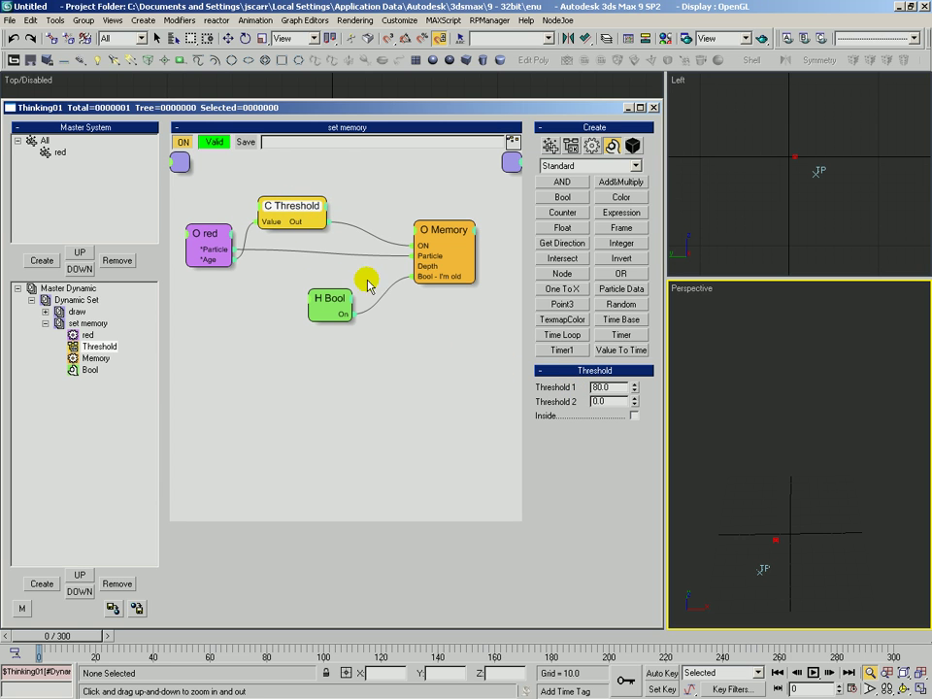
left_click_drag(449, 231, 449, 237)
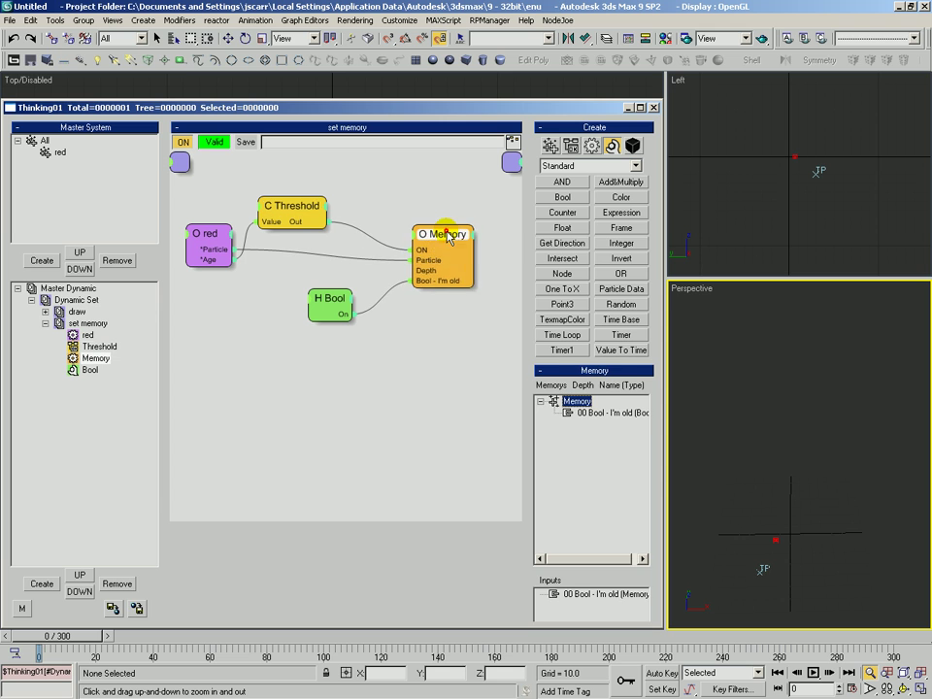
left_click(342, 305)
left_click(441, 243)
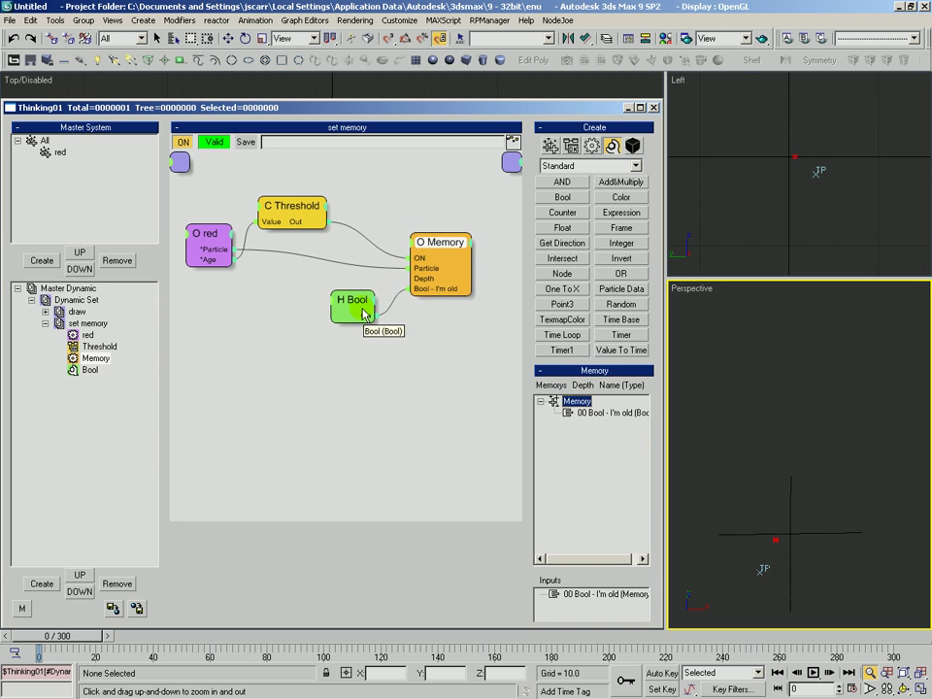
left_click_drag(338, 313, 336, 299)
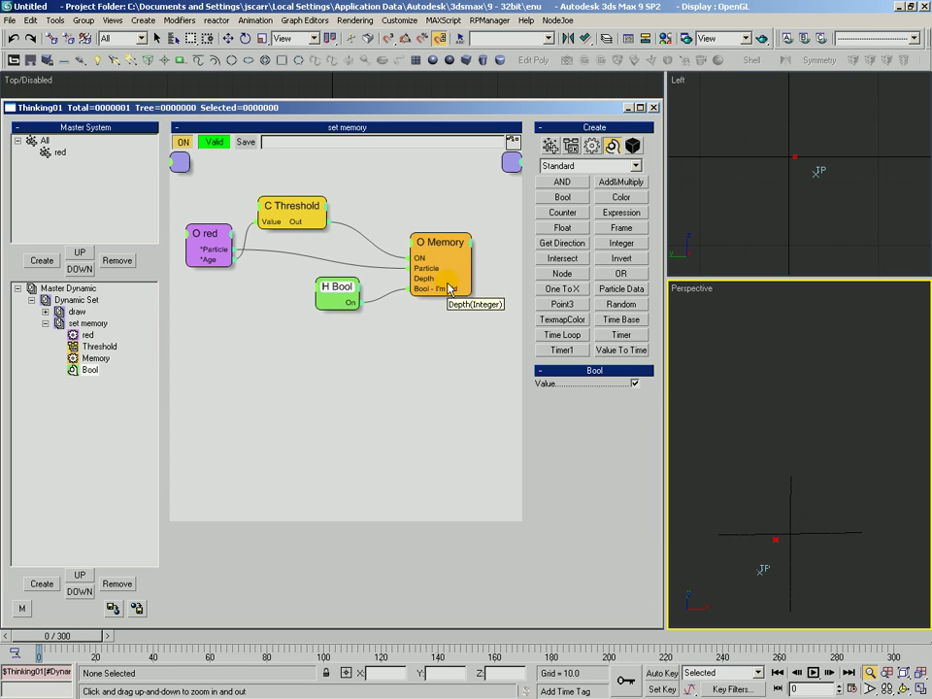
left_click(445, 243)
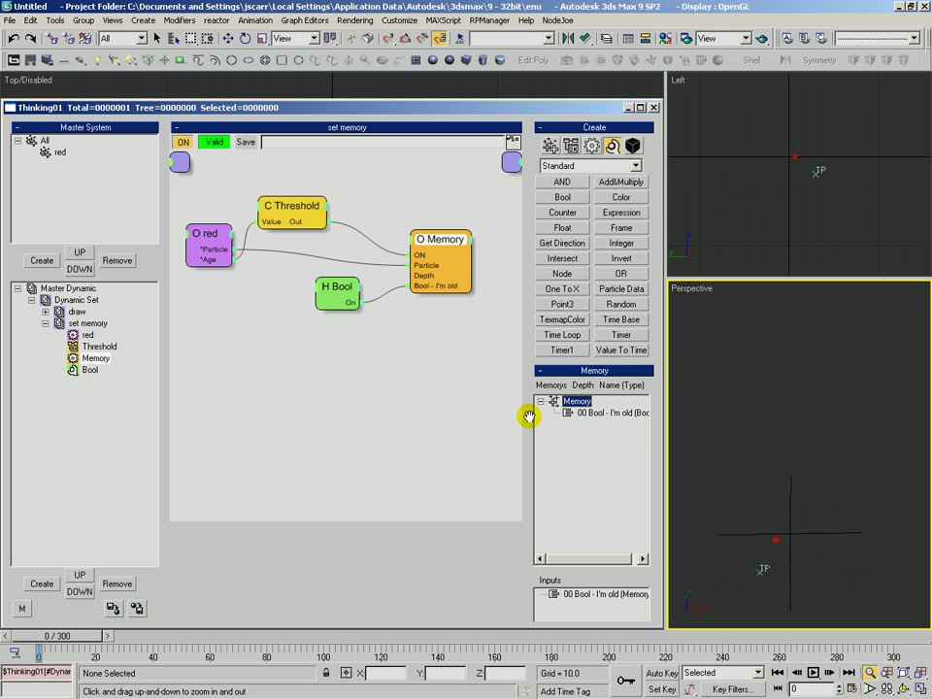
left_click_drag(530, 411, 538, 246)
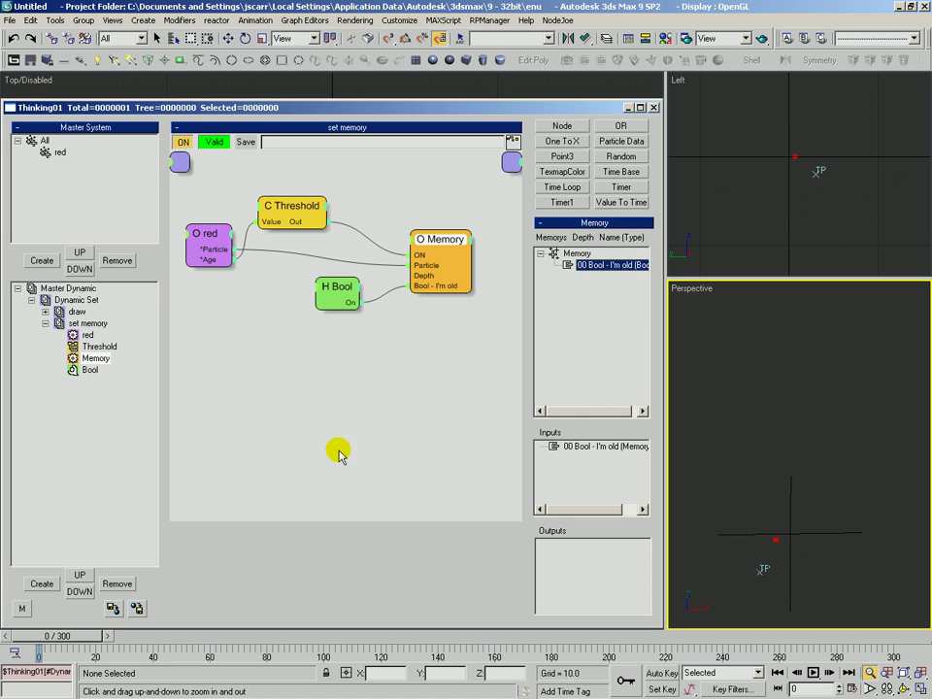
Create a new dynamic set beside draw and set memory, name it "use memory" and enlarge its network area
left_click(309, 441)
left_click(45, 324)
left_click(77, 300)
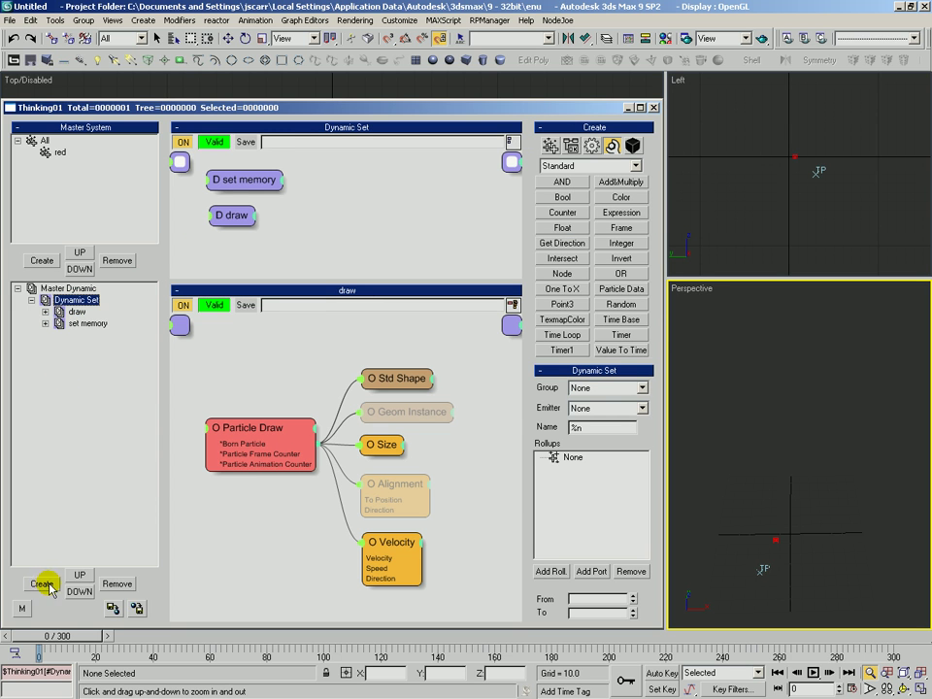
left_click(43, 584)
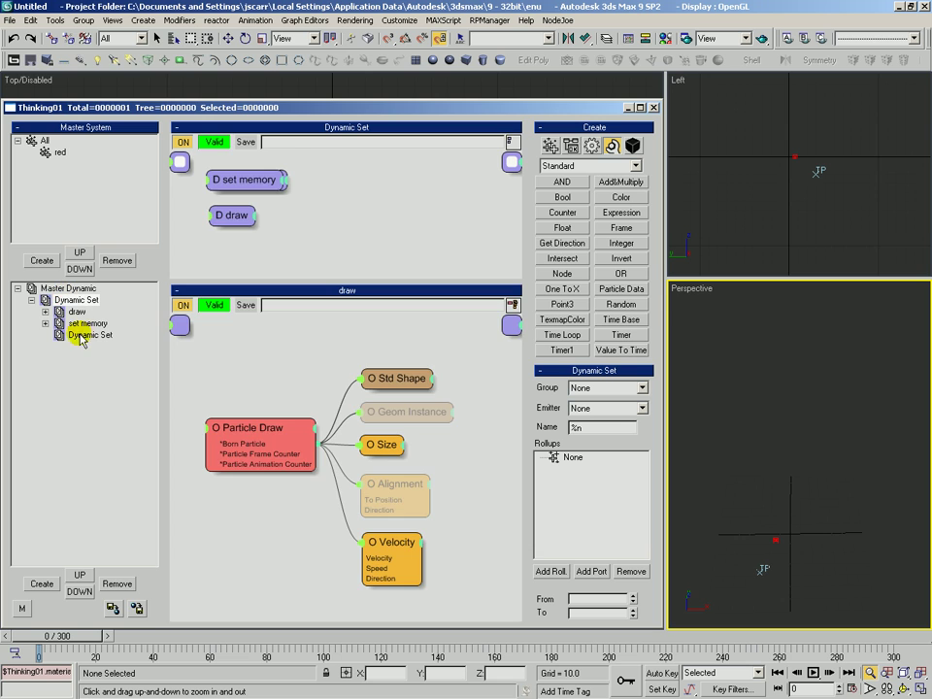
left_click(87, 335)
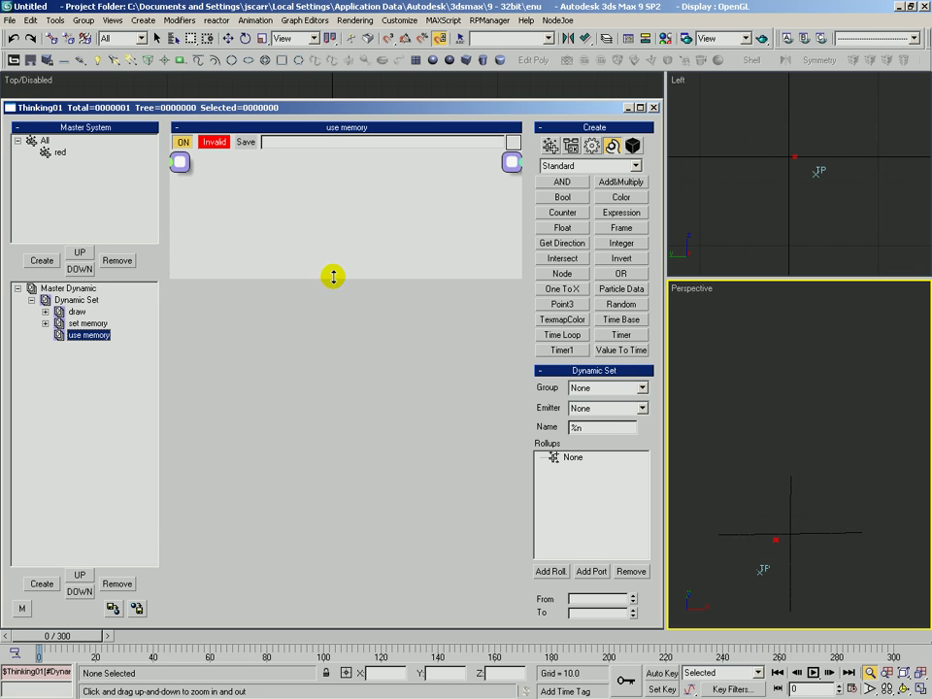
left_click_drag(326, 277, 326, 524)
Create a particle group named "green" and set its color to bright green (R 12, G 255, B 0)
left_click(548, 146)
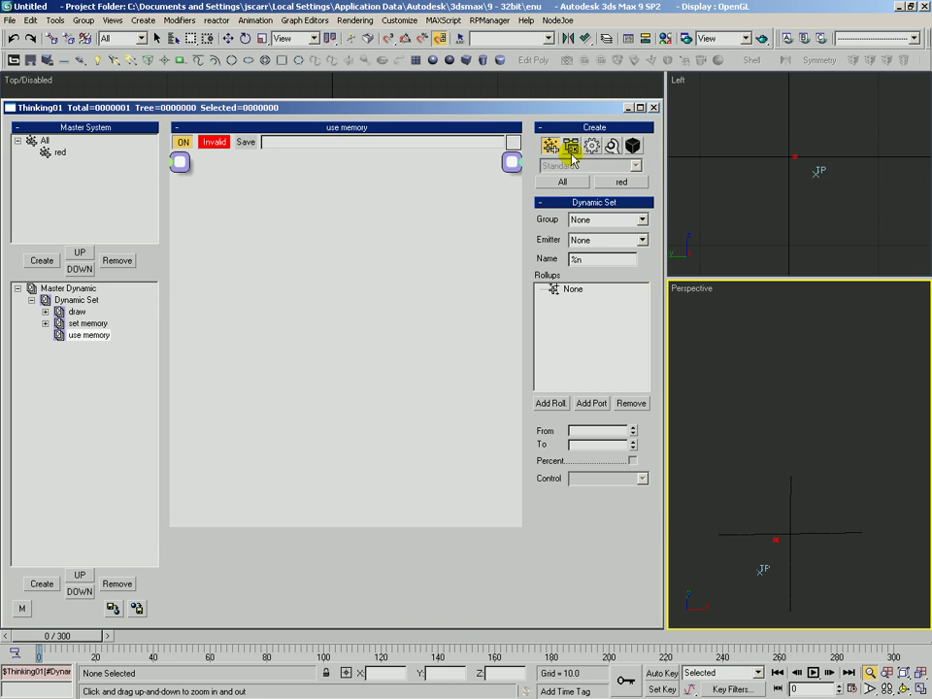
left_click(42, 260)
left_click(64, 165)
left_click(65, 165)
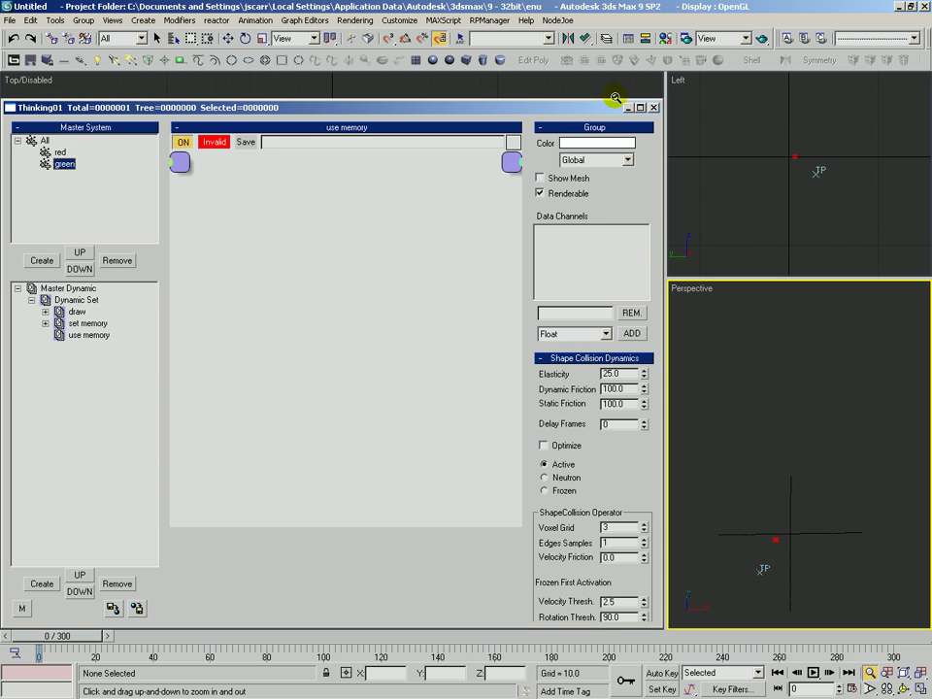
left_click(580, 142)
left_click_drag(412, 170, 493, 112)
left_click(511, 236)
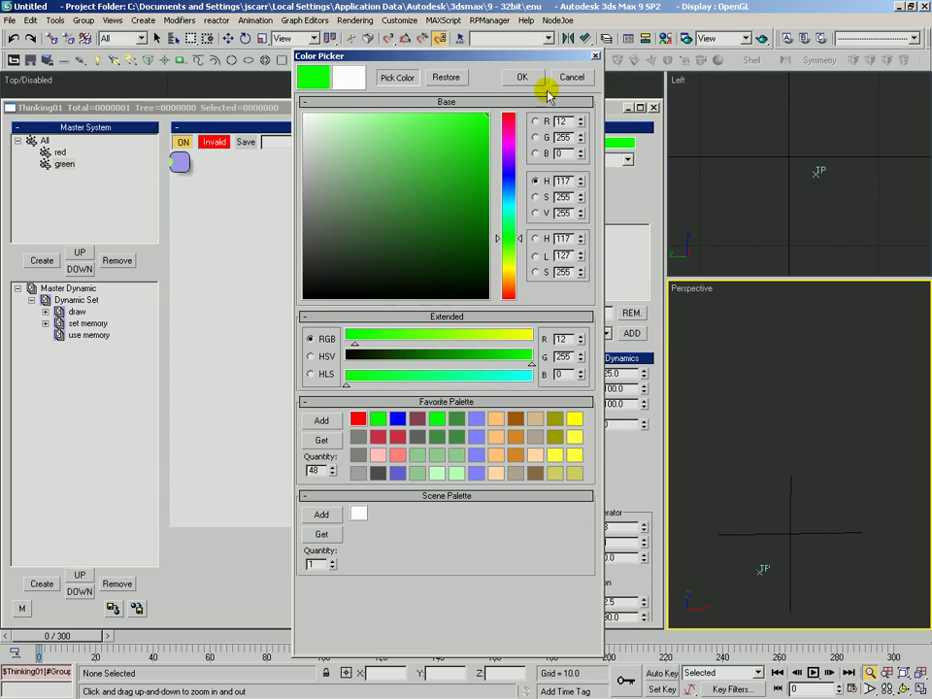
left_click(533, 79)
Add the red particle group as a node to the empty use memory network
left_click(426, 229)
left_click(617, 182)
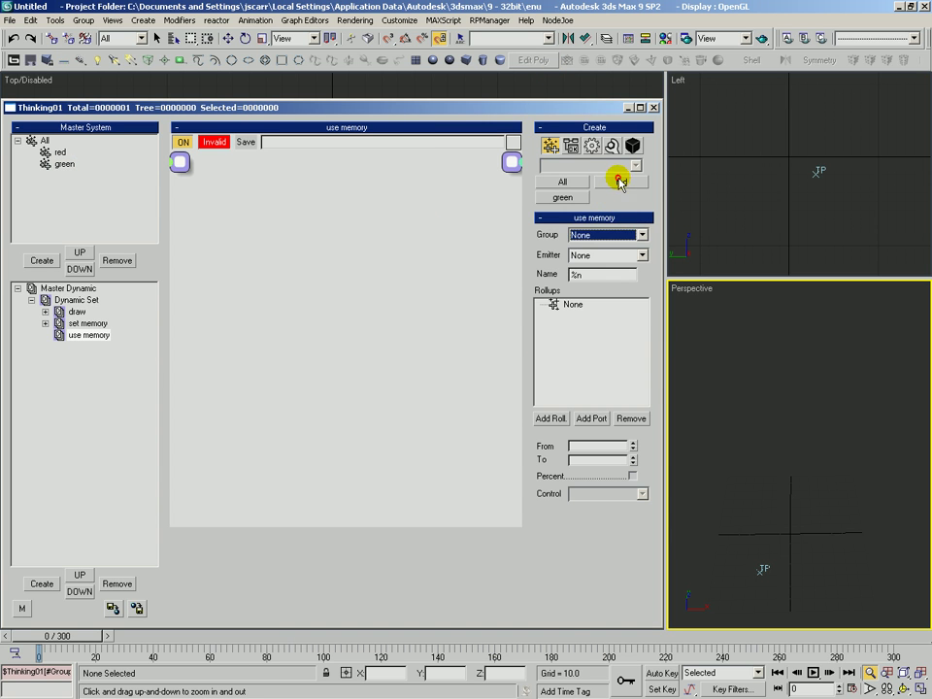
left_click(206, 231)
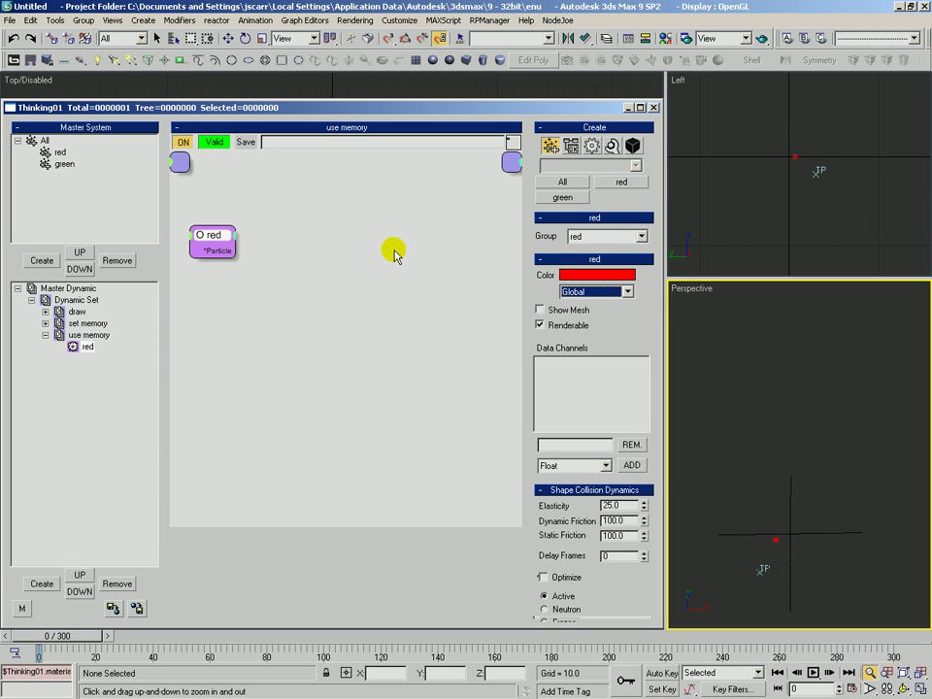
left_click_drag(213, 239, 212, 238)
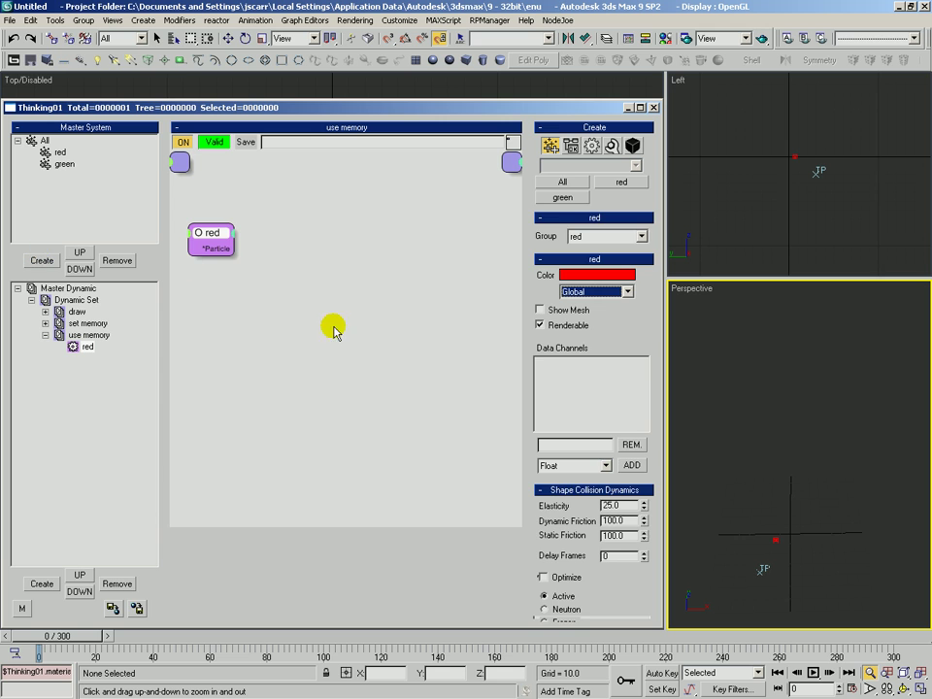
left_click(305, 311)
left_click(205, 235)
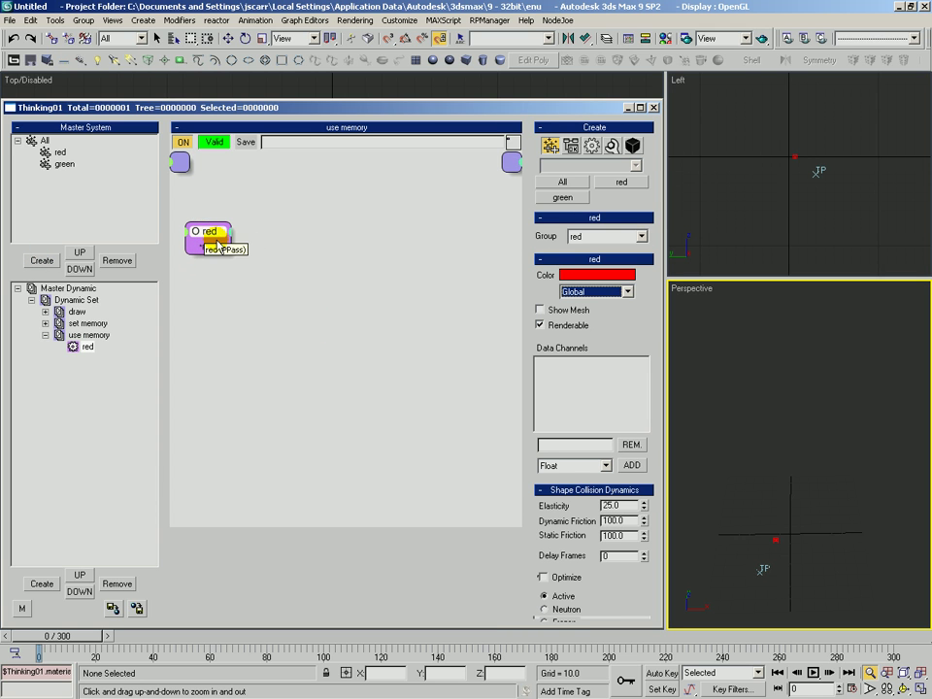
Add a Memory operator to the use memory network below and beside the red node
left_click(592, 147)
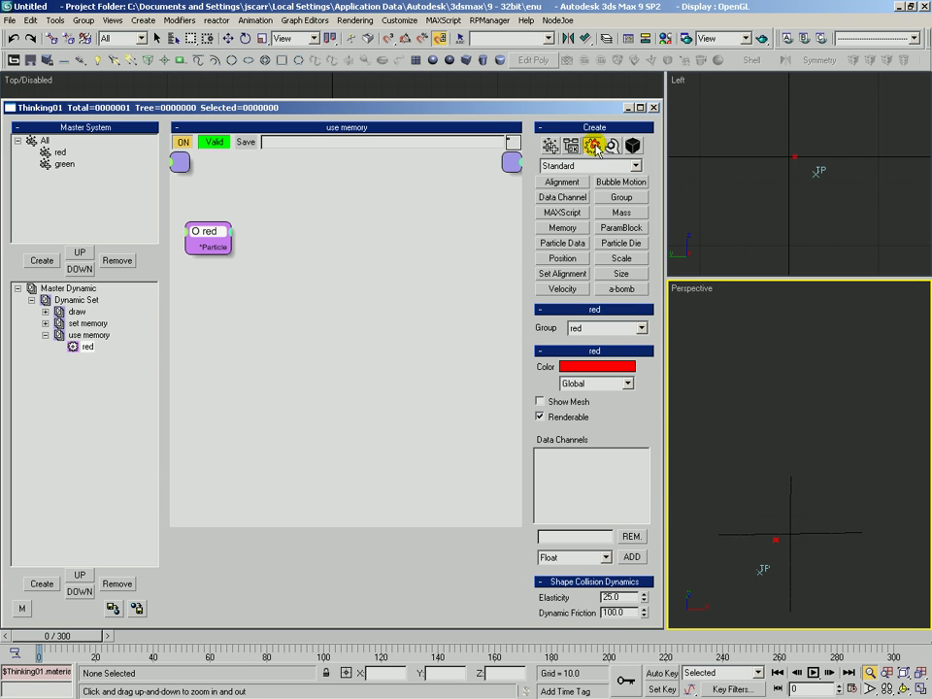
left_click(278, 235)
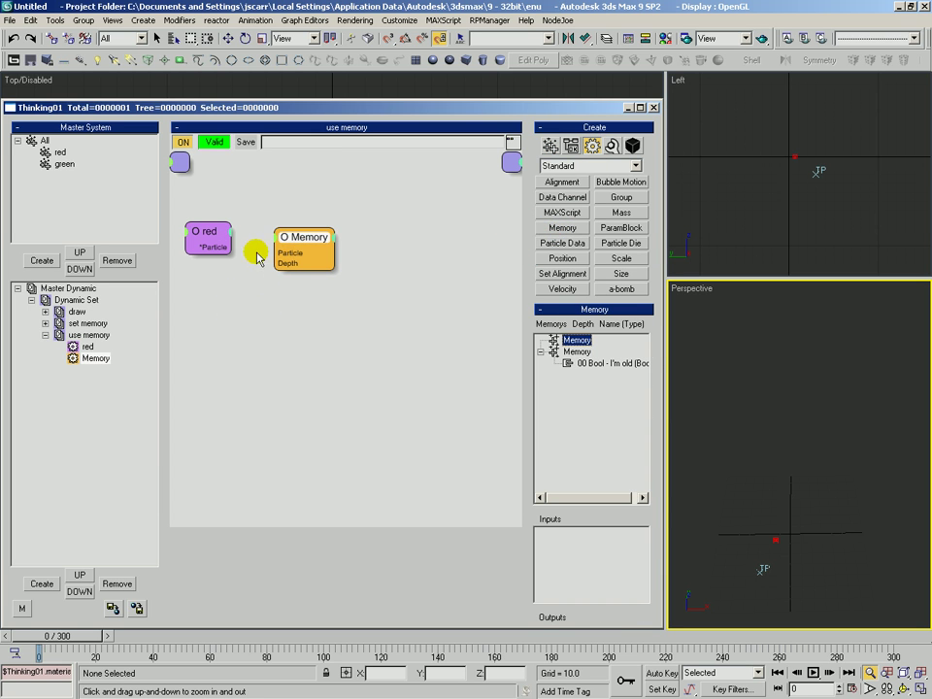
left_click_drag(229, 245, 289, 326)
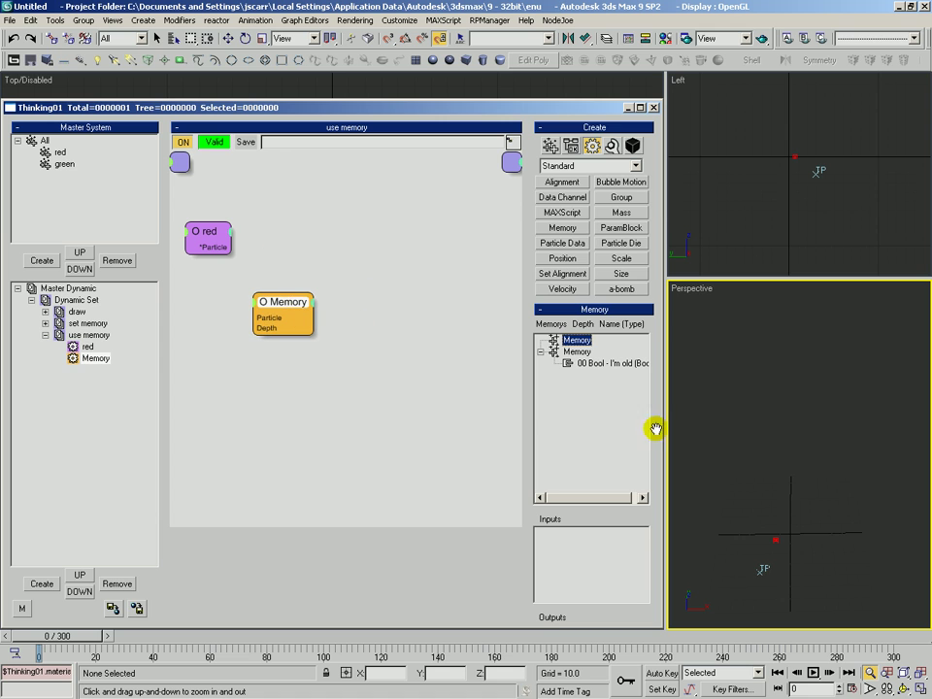
Add the existing "Bool - I'm old" entry to the new Memory operator's outputs and place the operator close beside the red node
left_click_drag(529, 408, 530, 321)
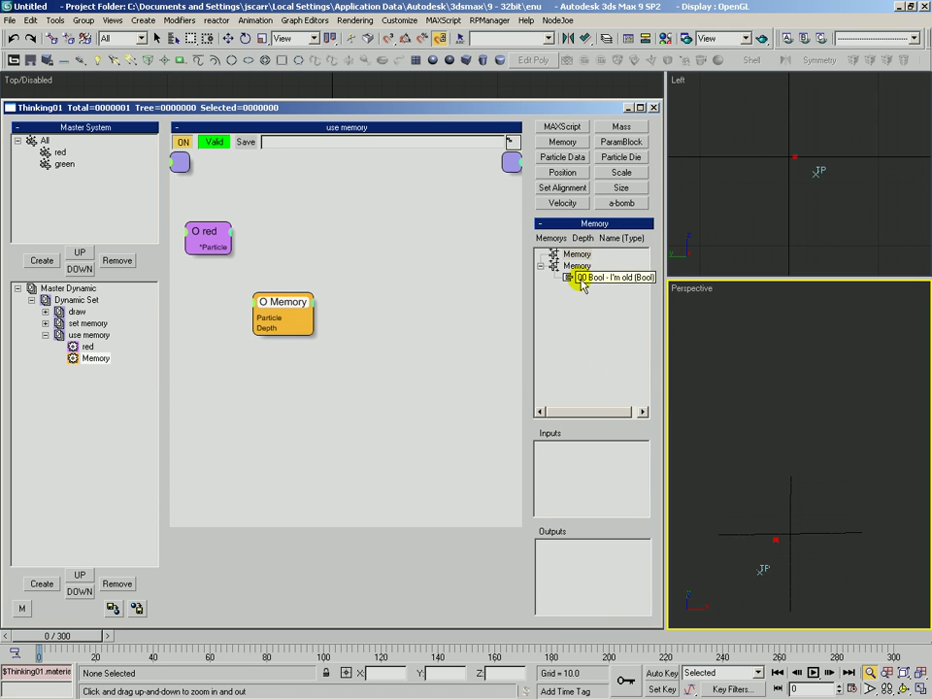
left_click_drag(594, 281, 575, 558)
left_click_drag(298, 307, 266, 327)
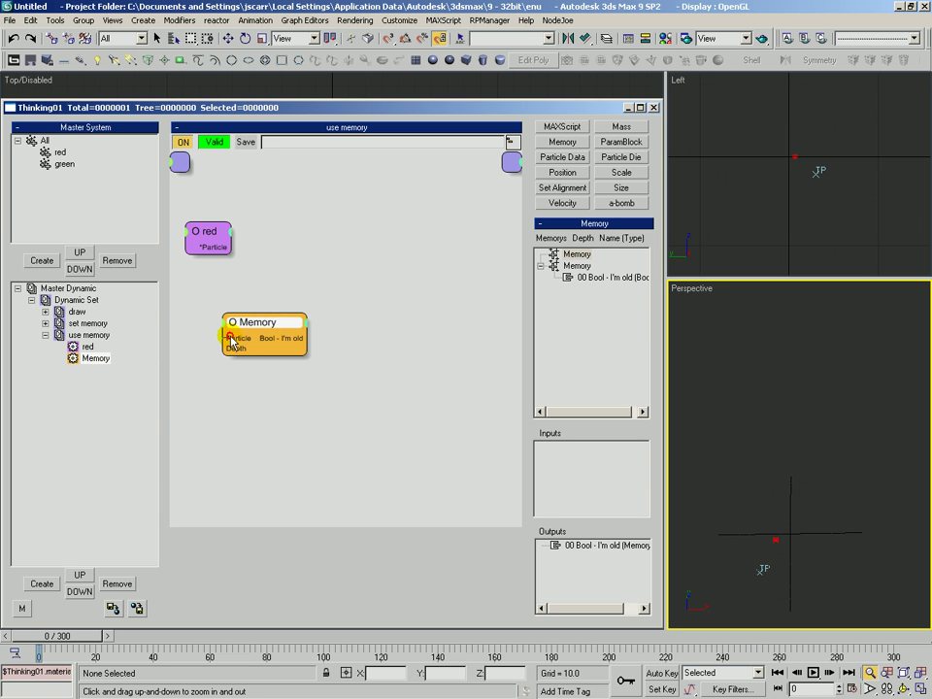
left_click_drag(246, 324, 296, 255)
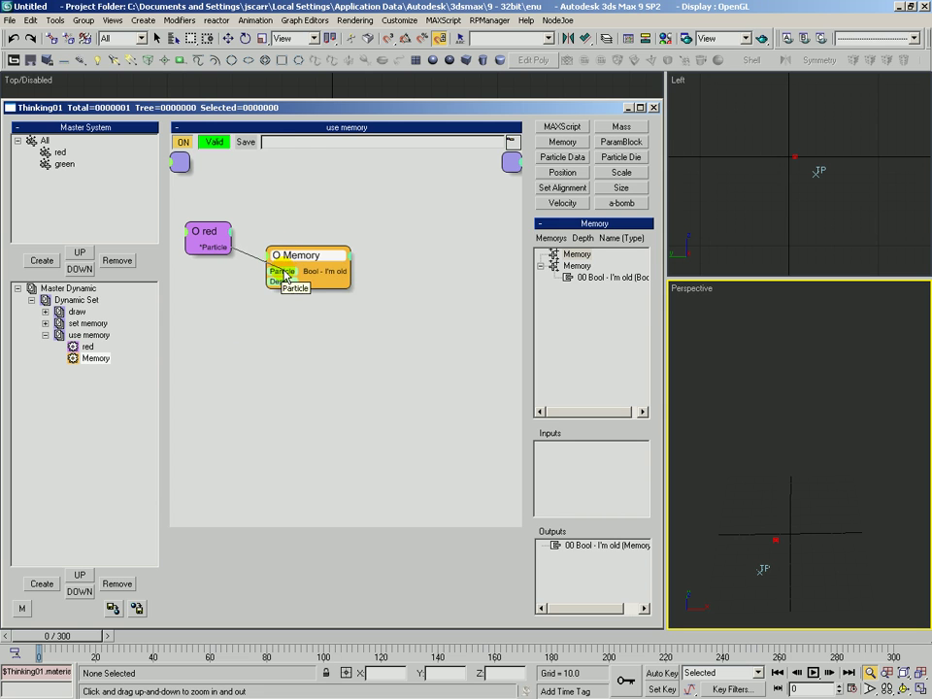